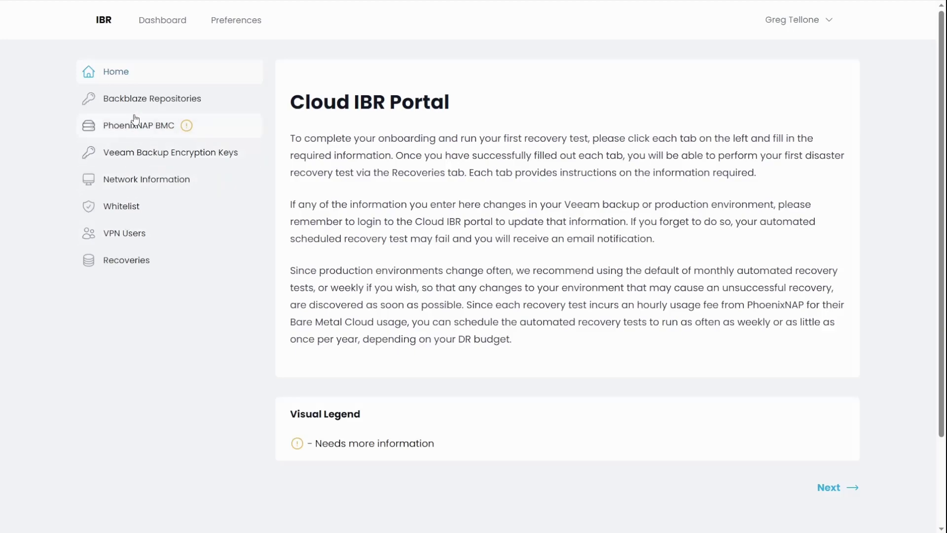
- Open the Backblaze Repositories page and bring up the blank form for adding a backup repository
click(137, 99)
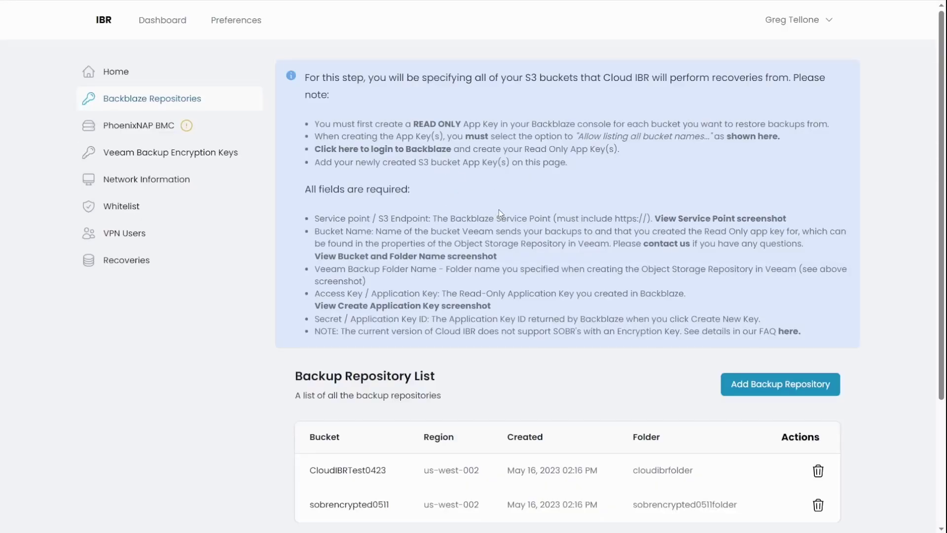
scroll(638, 223, down, 3)
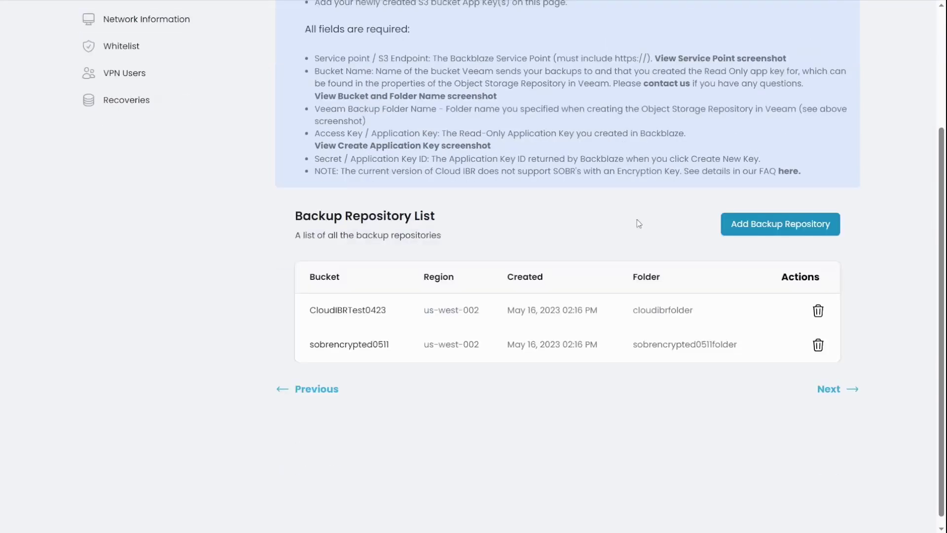
click(808, 229)
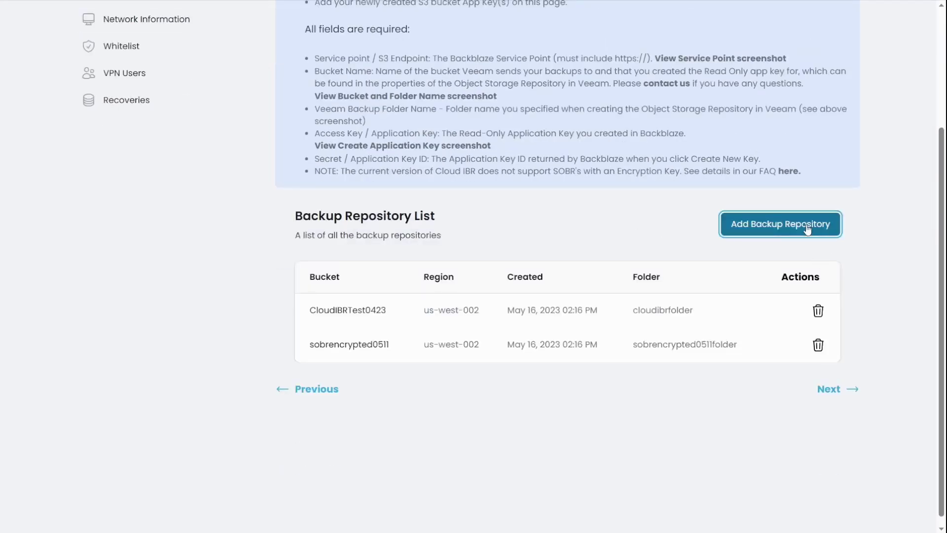
scroll(516, 186, down, 2)
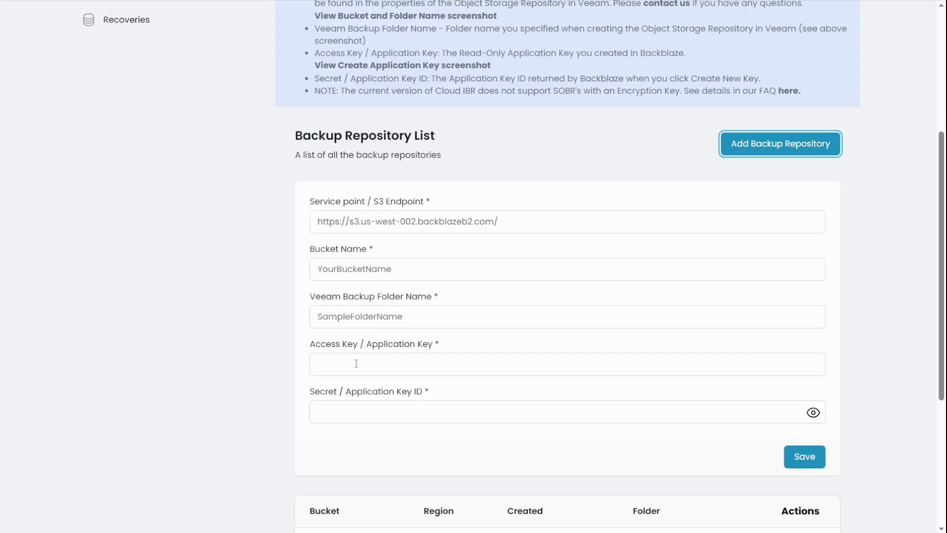
- View the reference screenshots for the service point, the bucket and folder name, and creating the application key
scroll(356, 364, up, 5)
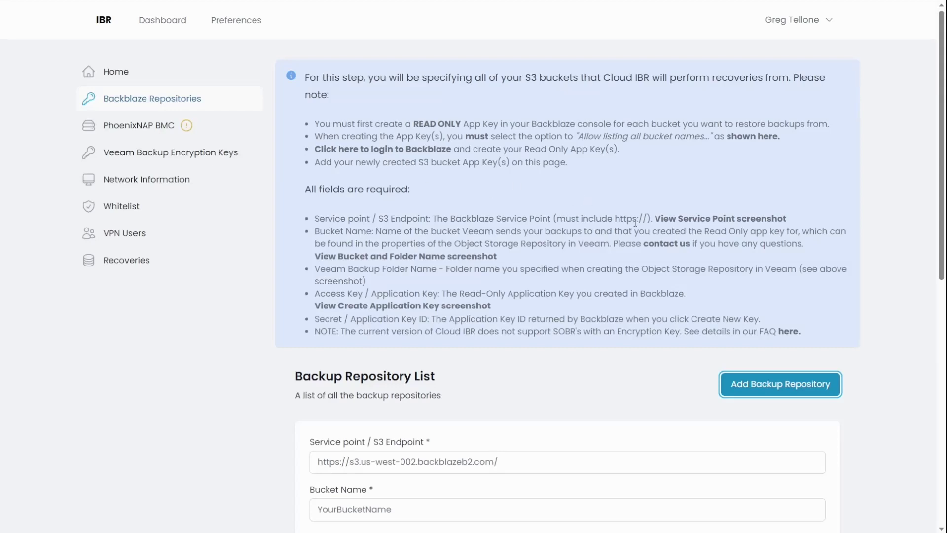
click(713, 219)
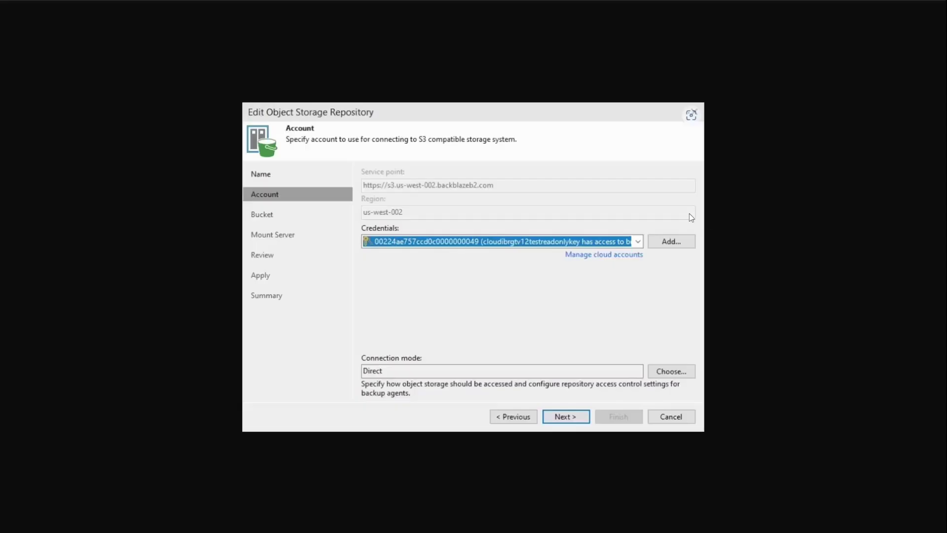
click(692, 113)
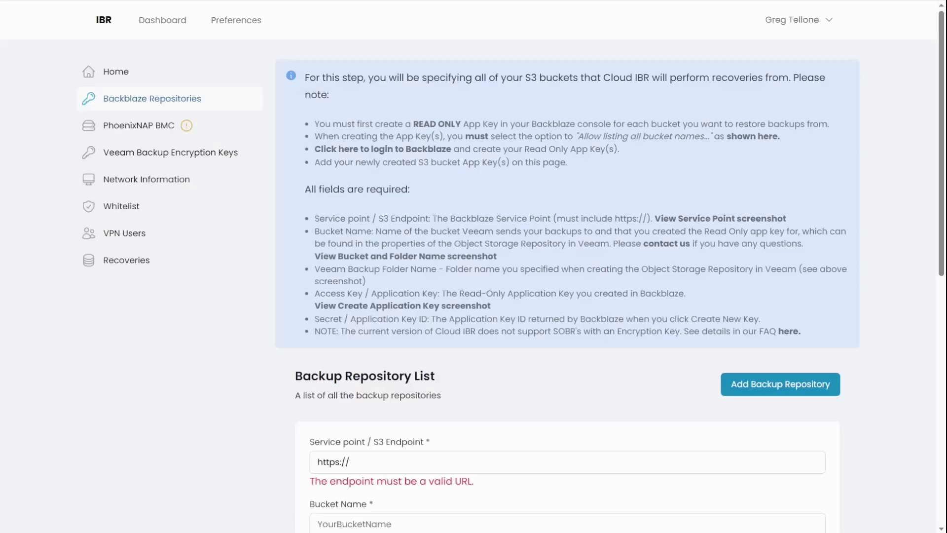
click(439, 261)
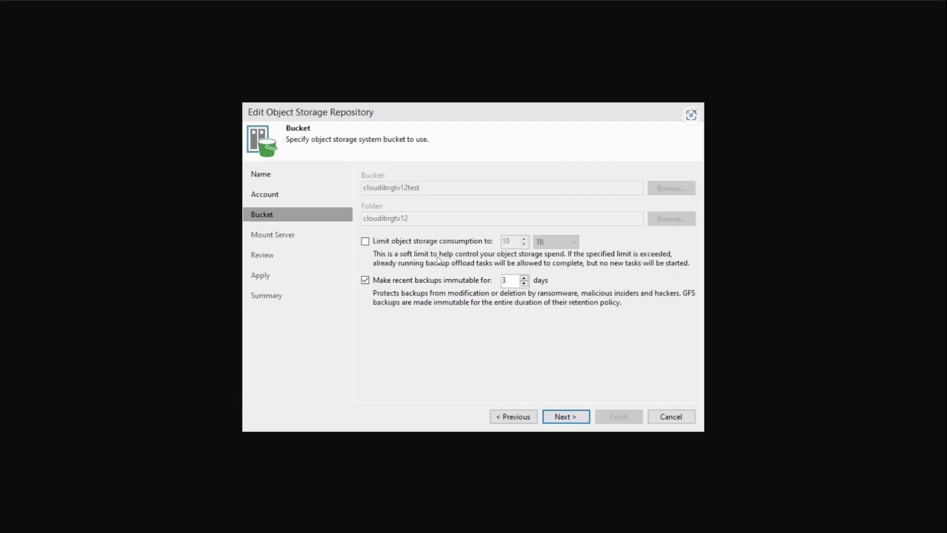
key(Escape)
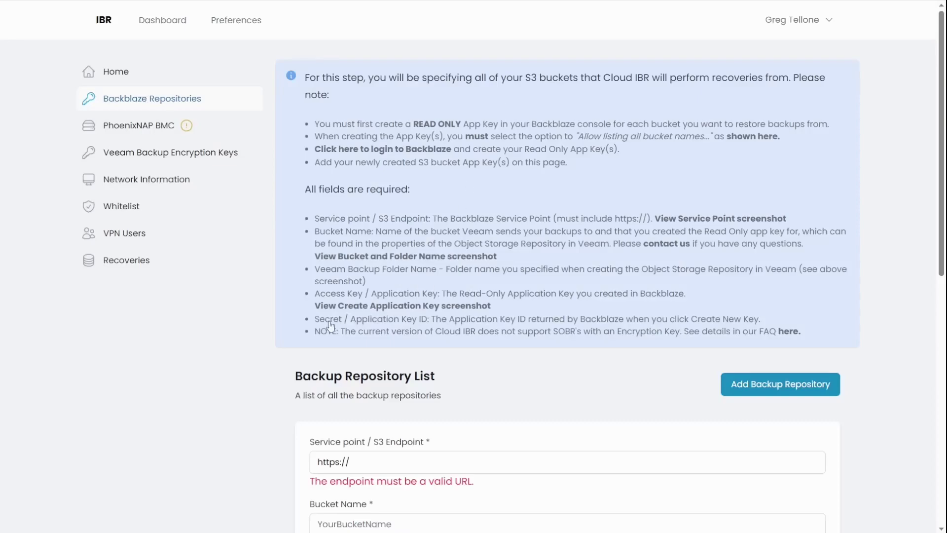
click(378, 312)
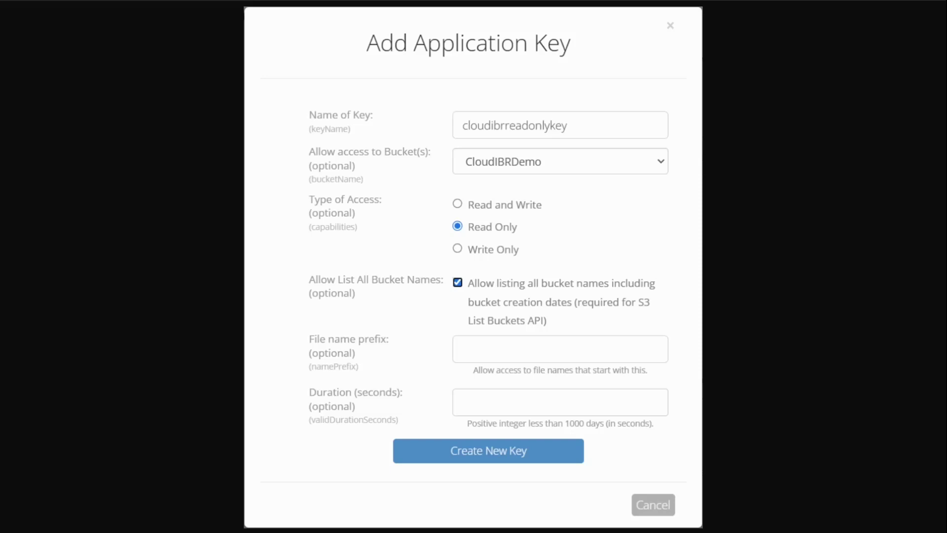
key(Escape)
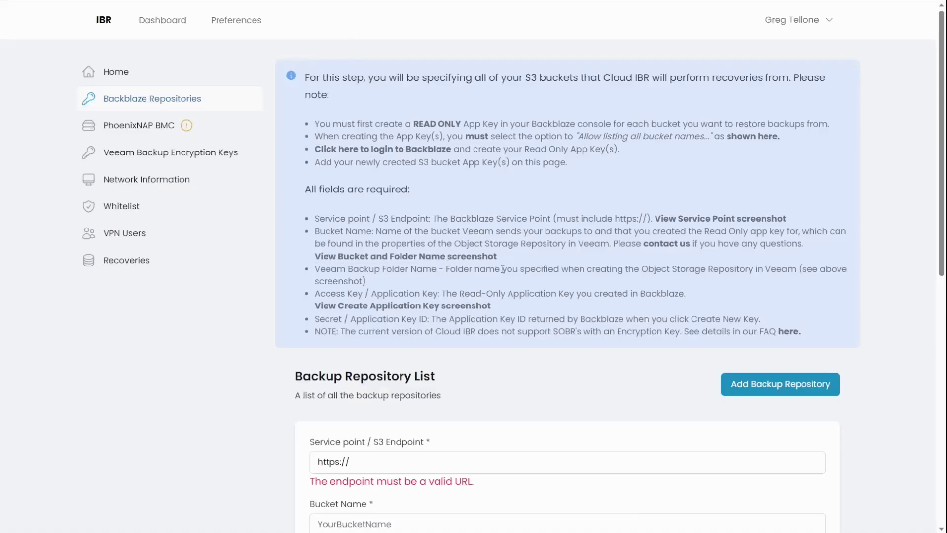
- Review the blank backup repository form, close it without saving, and examine the existing repository list
scroll(464, 313, down, 8)
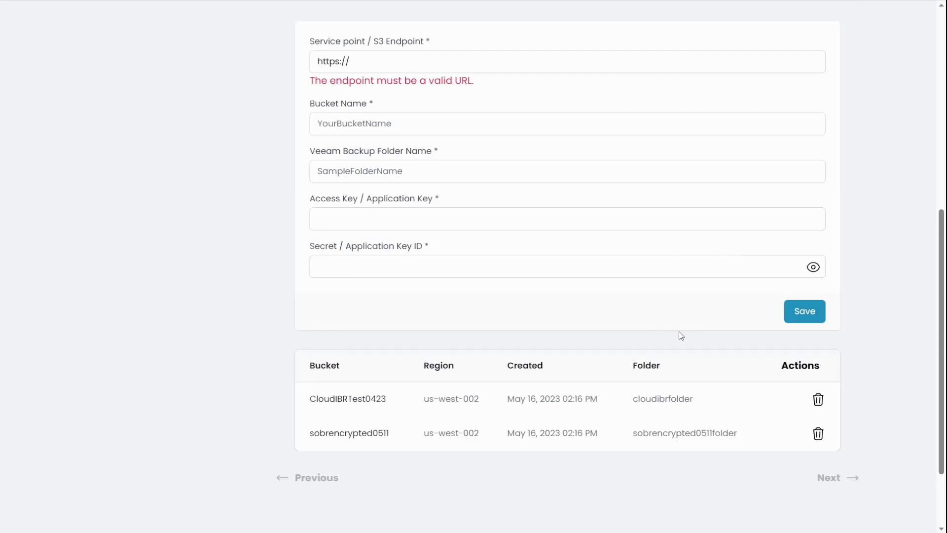
scroll(747, 212, up, 8)
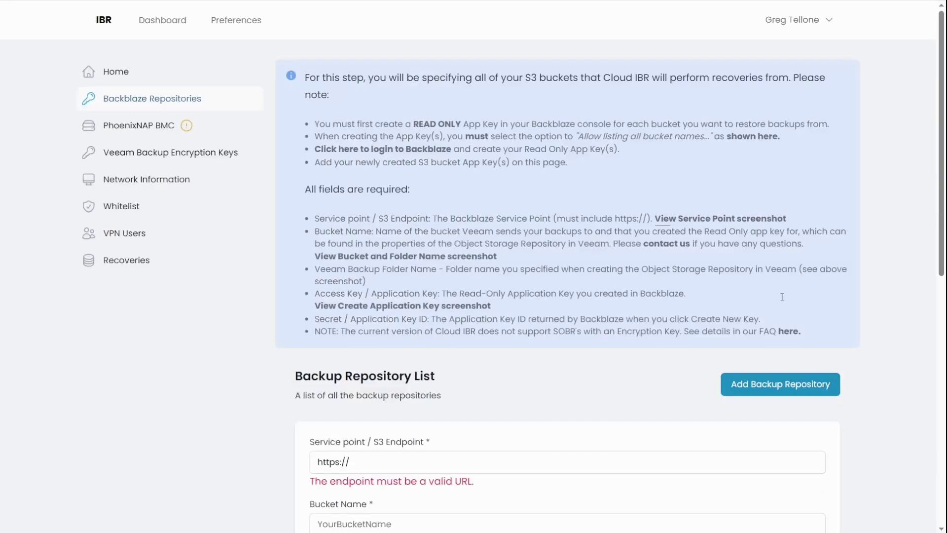
click(784, 383)
scroll(598, 359, down, 2)
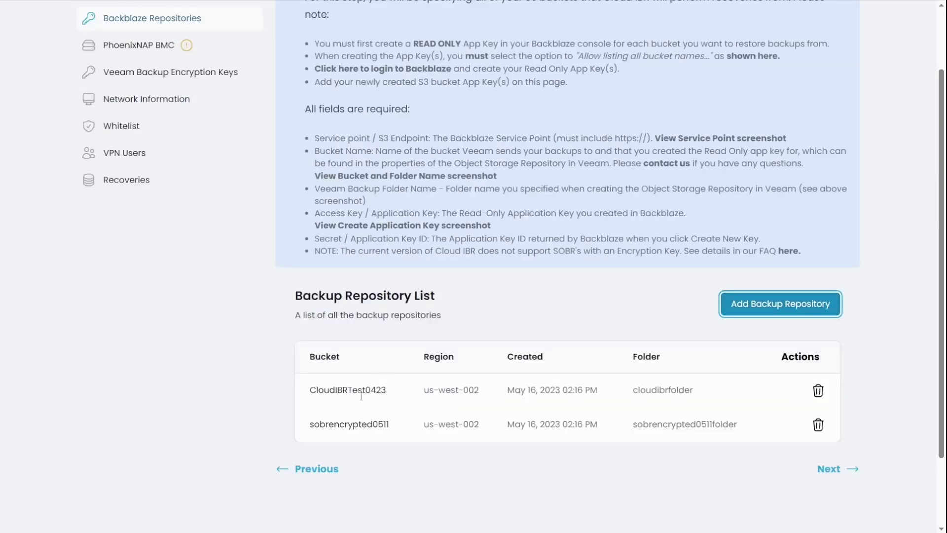
- On the PhoenixNAP BMC page, add a recovery storage requirement of 1 TB and save it
scroll(226, 225, up, 2)
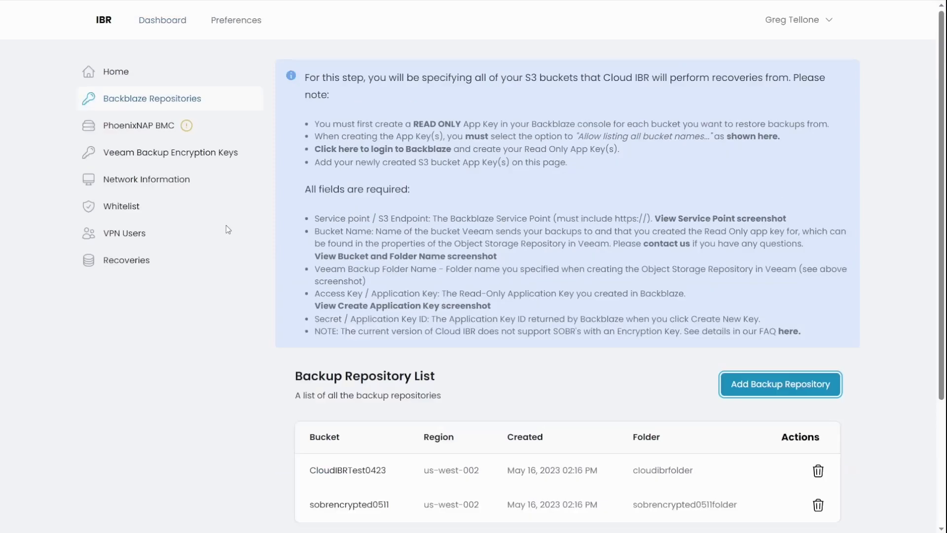
click(146, 131)
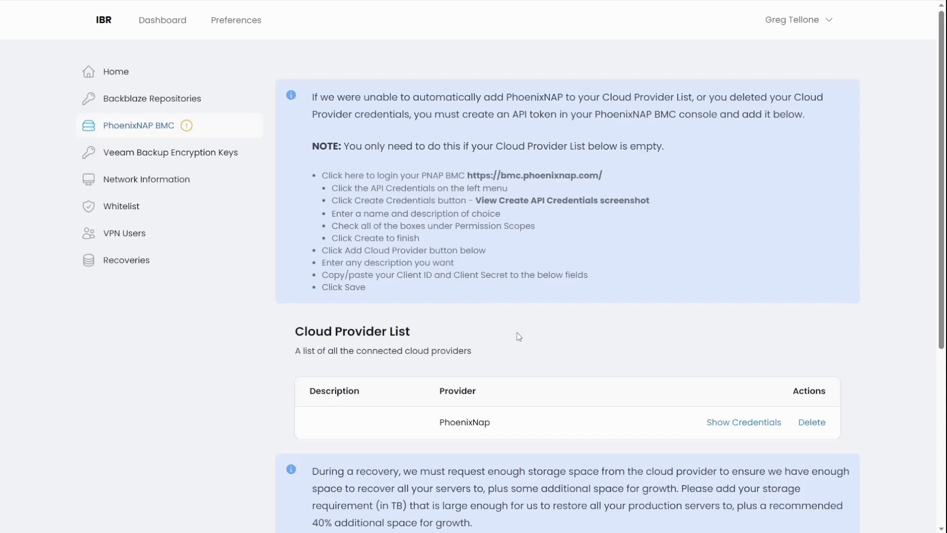
scroll(519, 336, down, 3)
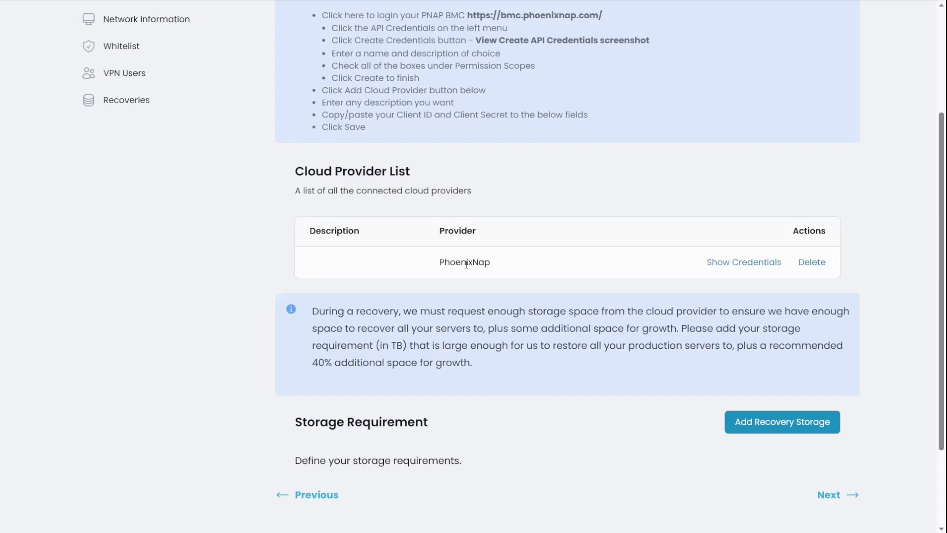
scroll(466, 263, down, 3)
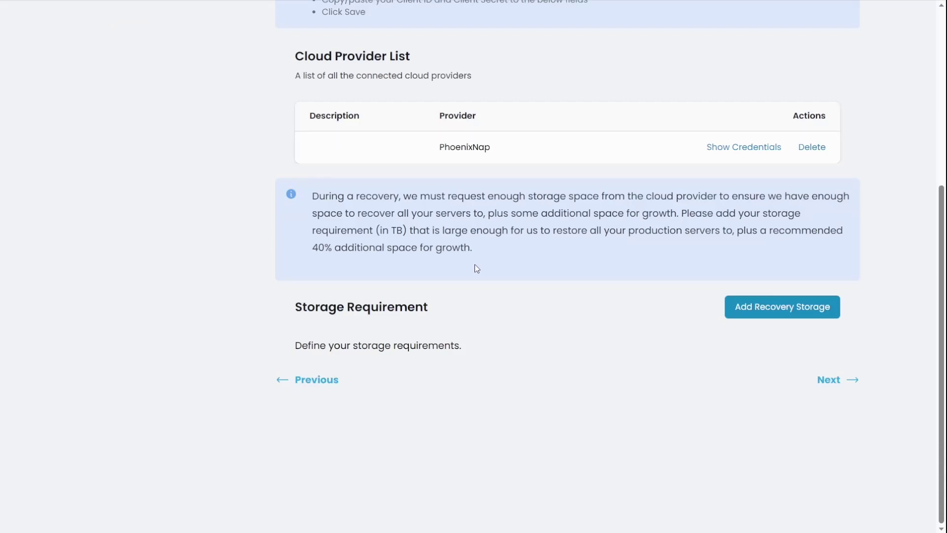
click(786, 313)
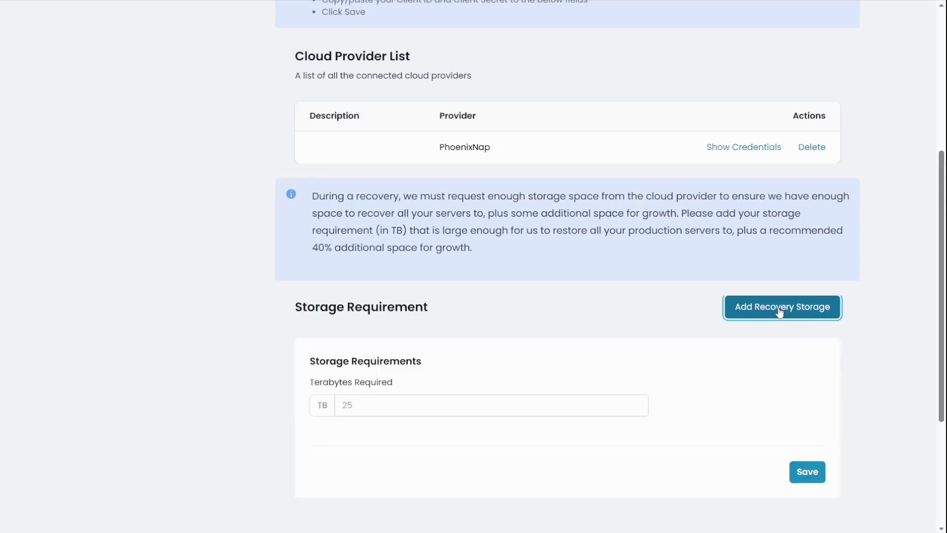
click(366, 410)
text(1)
click(813, 473)
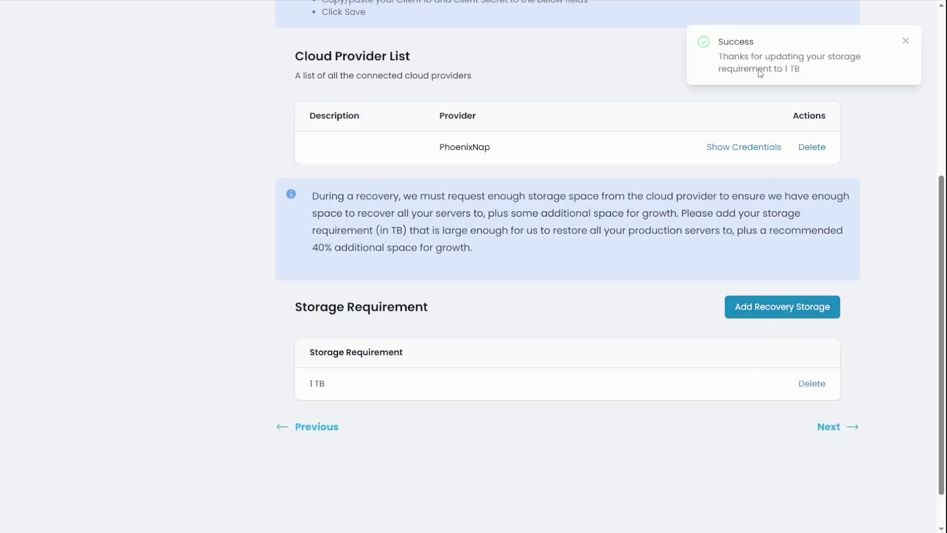
- Add a Veeam encryption key with the password hint "this is a demo key", enter the encryption key, and save it
scroll(148, 250, up, 5)
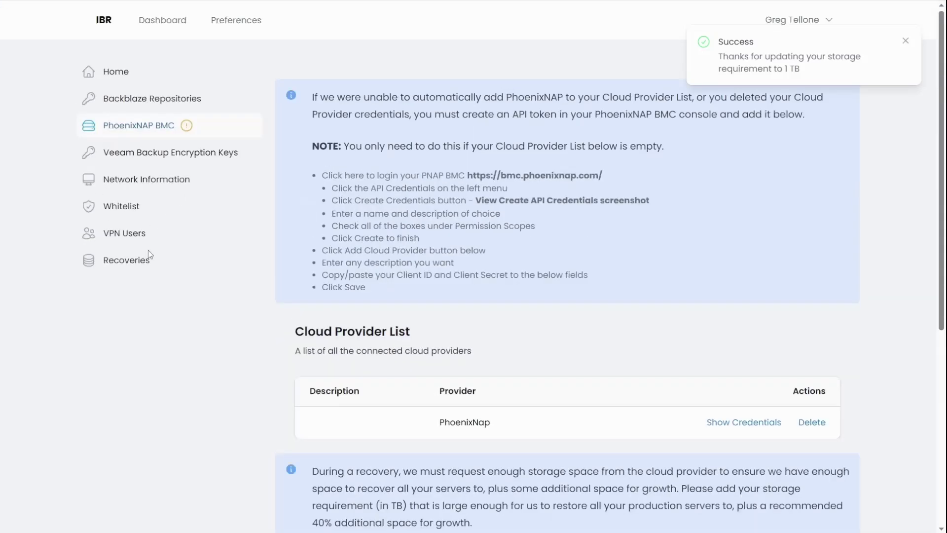
click(136, 159)
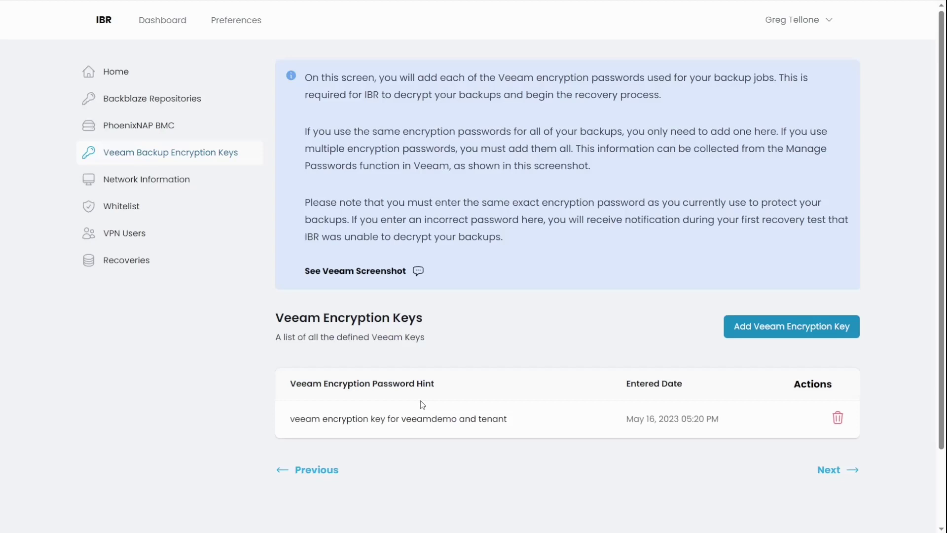
click(823, 328)
click(451, 408)
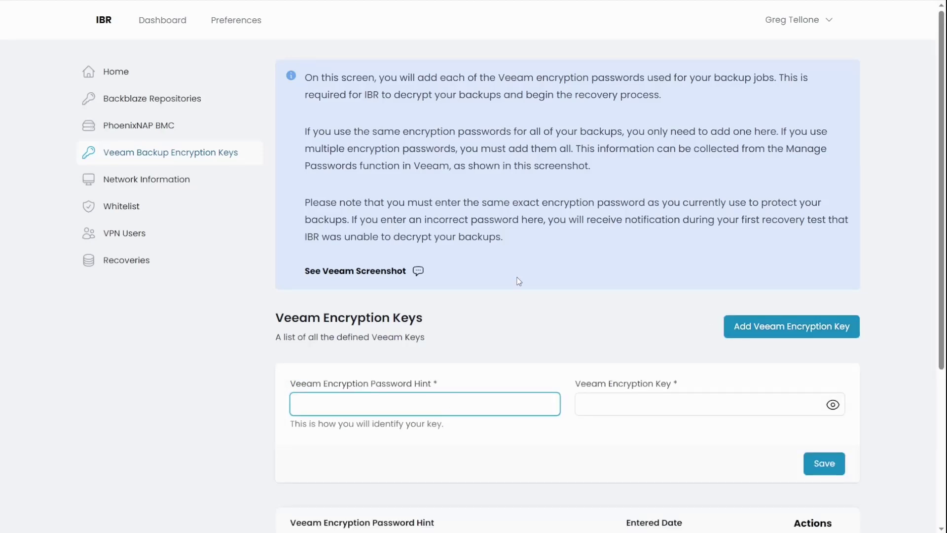
text(this is a demo key)
key(Tab)
text(••••••••••••••••••••••••••••••)
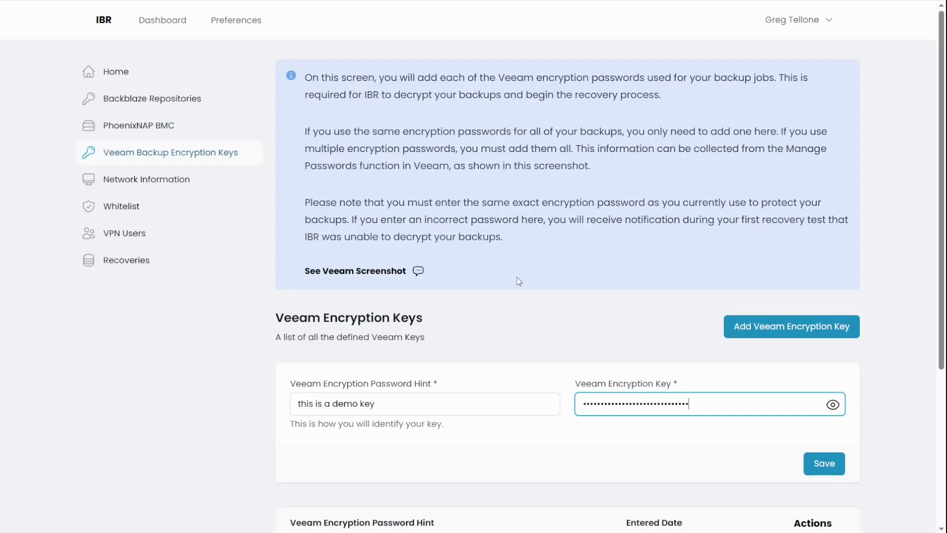
mouse_move(368, 276)
click(823, 463)
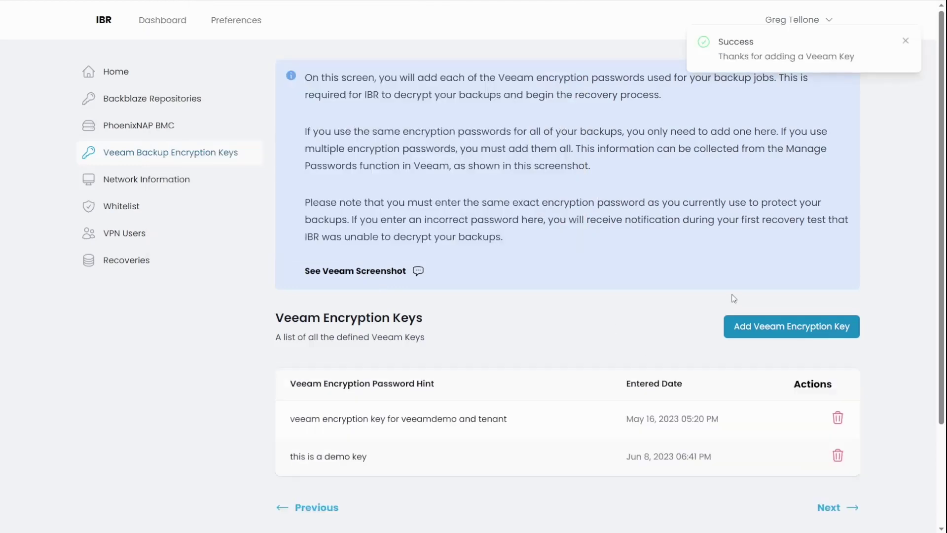
- On the Network Information page, examine the defined gateways and the Add Gateway form, including its mask choice, then close the form
click(129, 179)
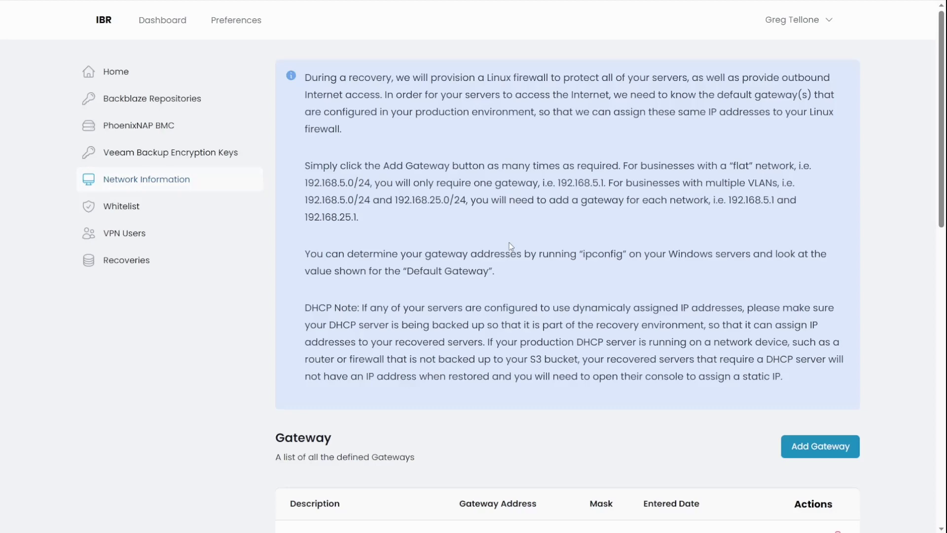
scroll(403, 236, down, 2)
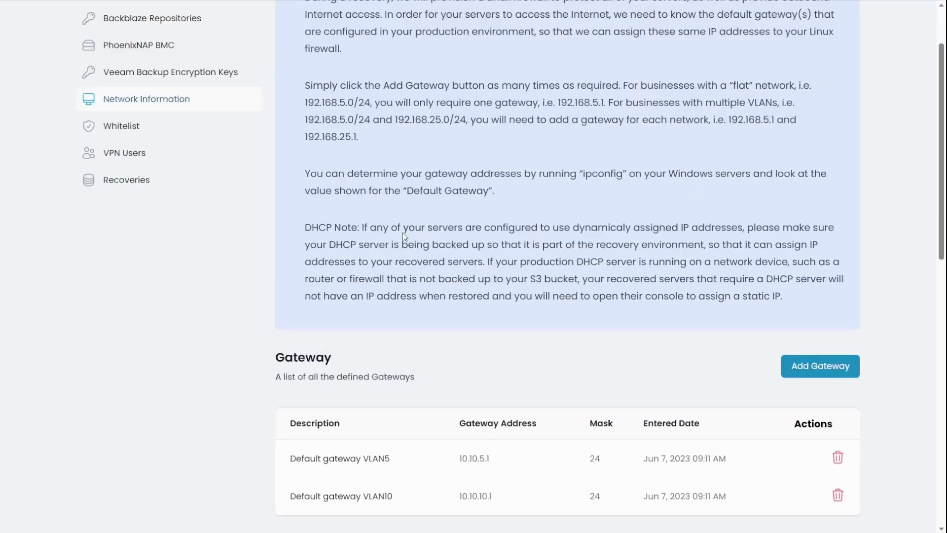
scroll(403, 232, down, 8)
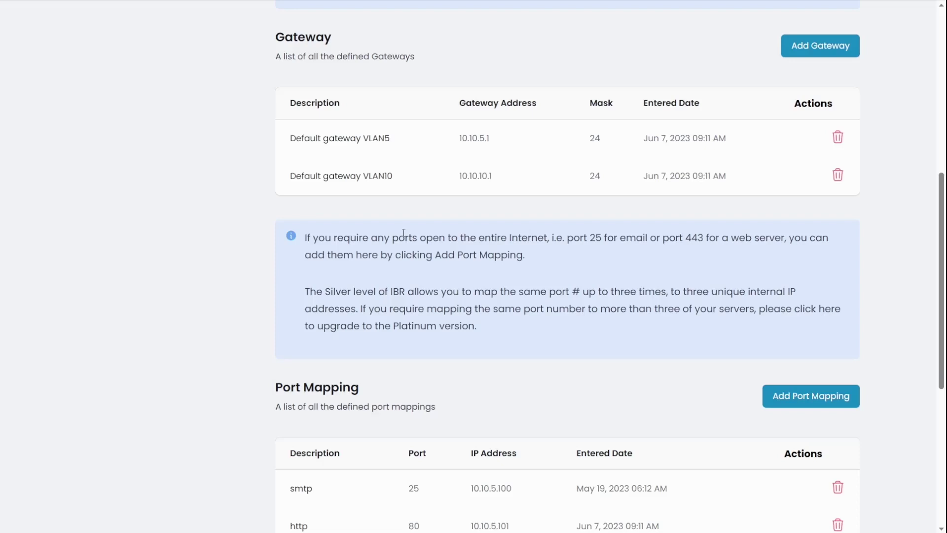
click(810, 53)
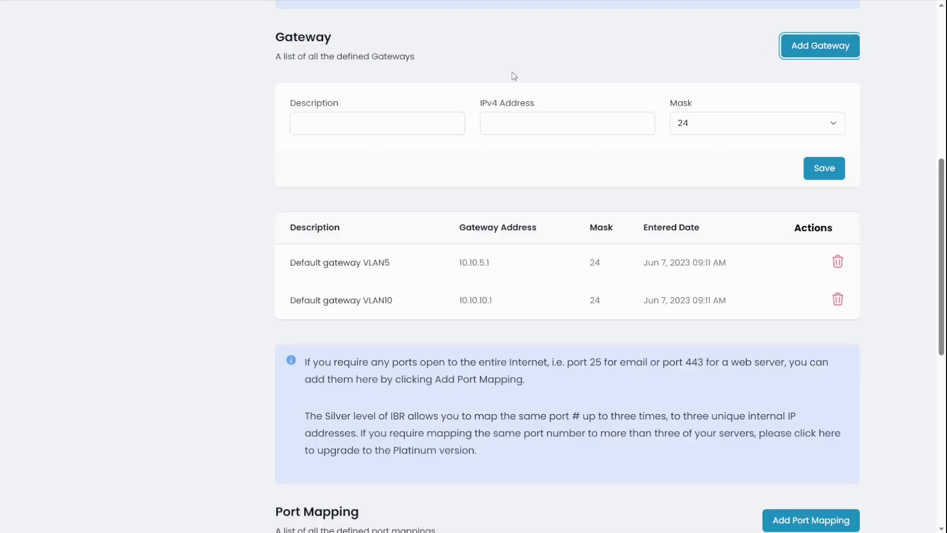
click(784, 118)
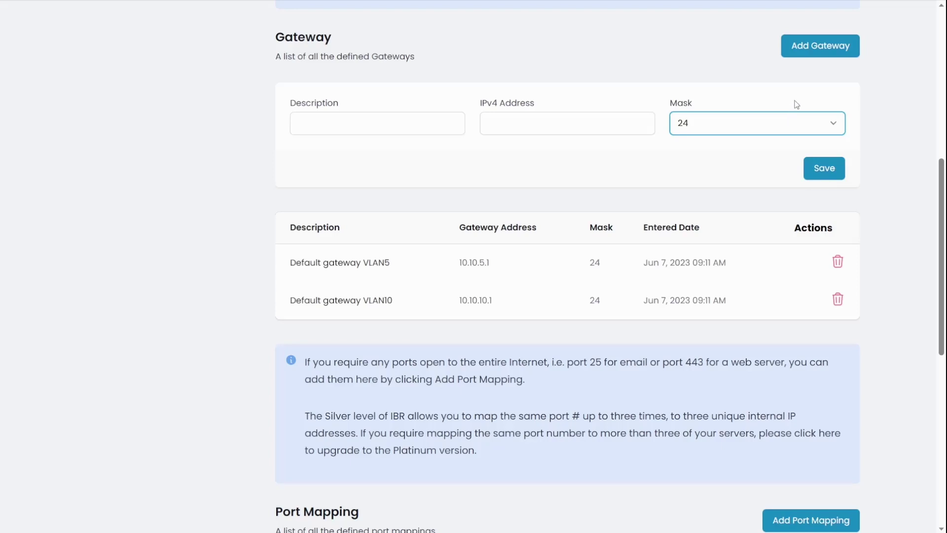
click(806, 49)
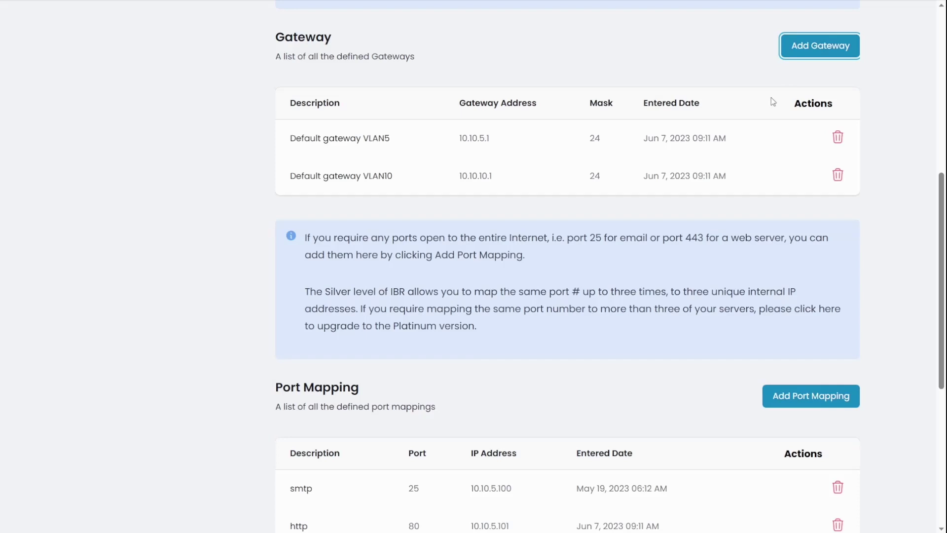
- Open the Add Port Mapping form and examine its fields and the IP addresses in the port mapping list
scroll(773, 102, down, 3)
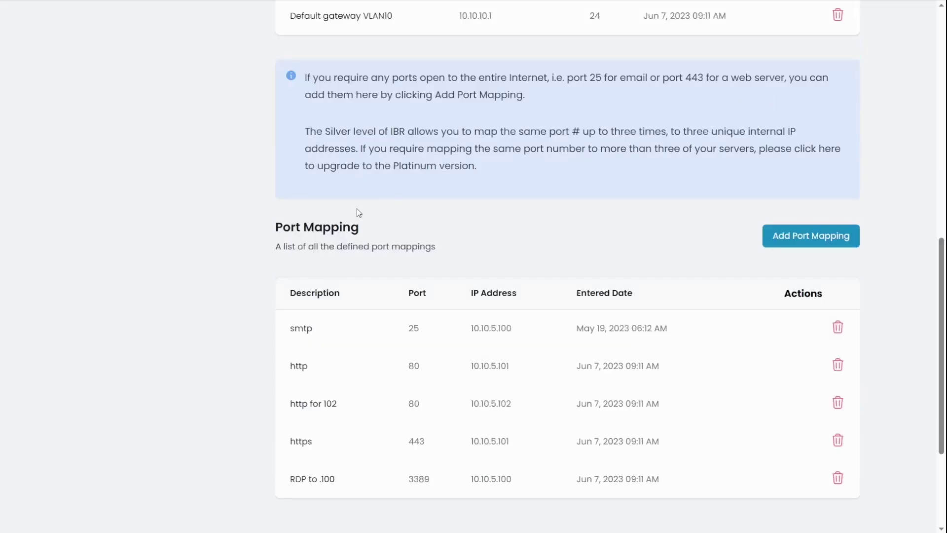
click(797, 245)
scroll(711, 199, down, 3)
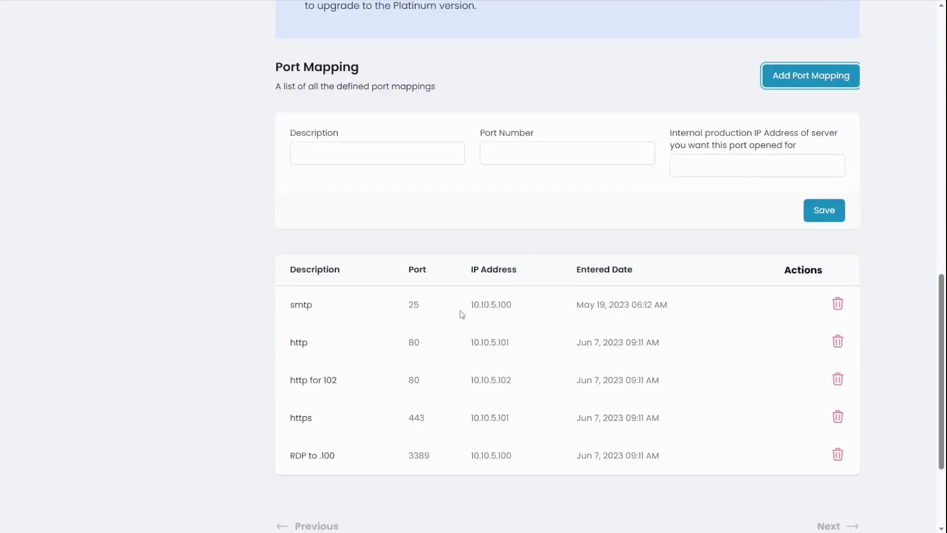
drag(468, 306, 524, 310)
click(485, 359)
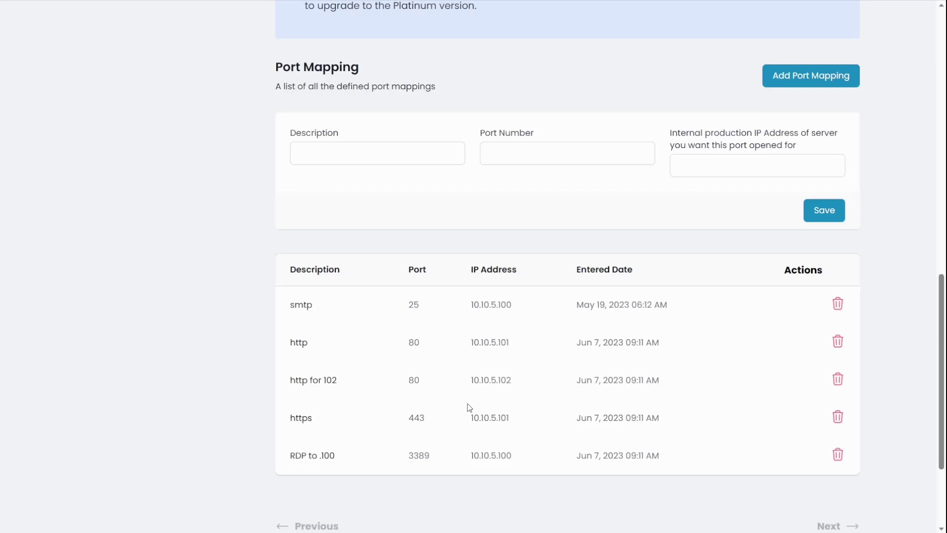
scroll(468, 405, up, 15)
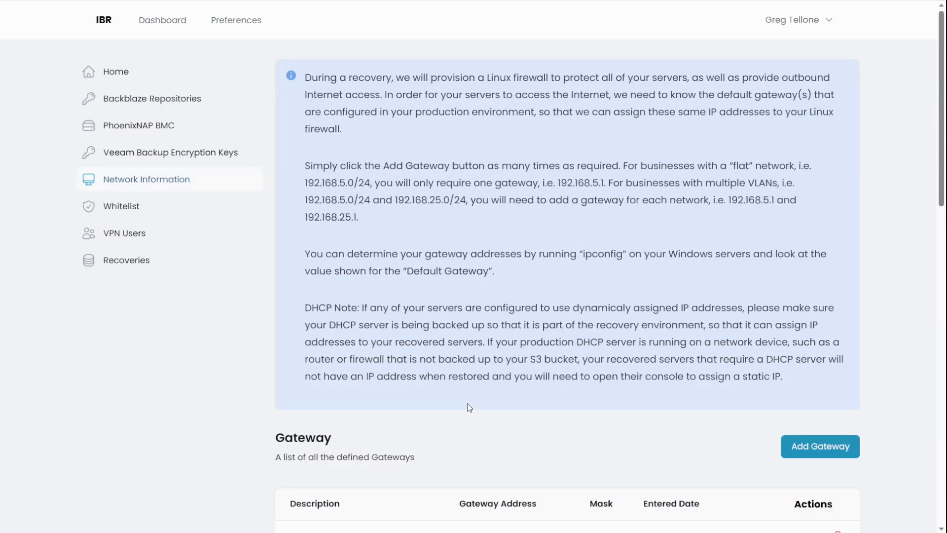
- Review the hosts and networks on the Whitelist page, and the guidance and user list on the VPN Users page
click(116, 215)
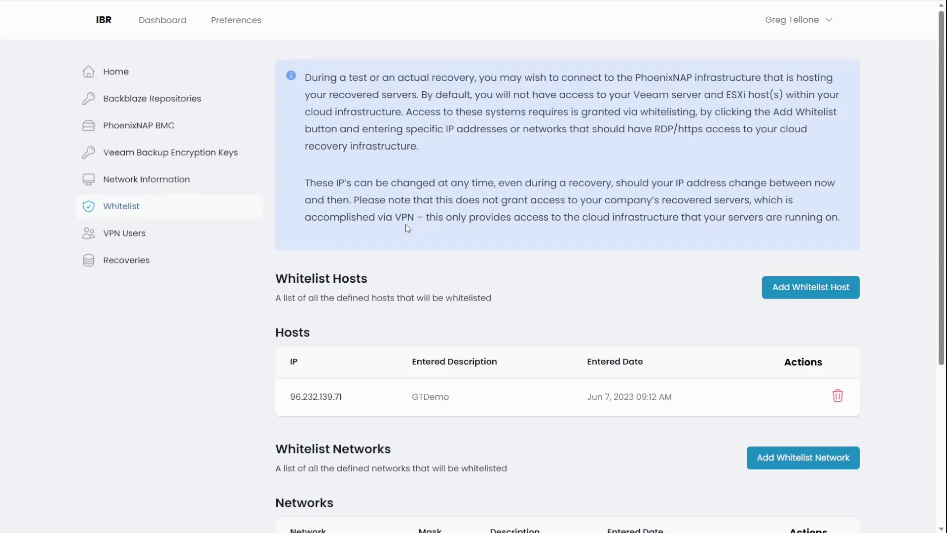
scroll(463, 212, down, 2)
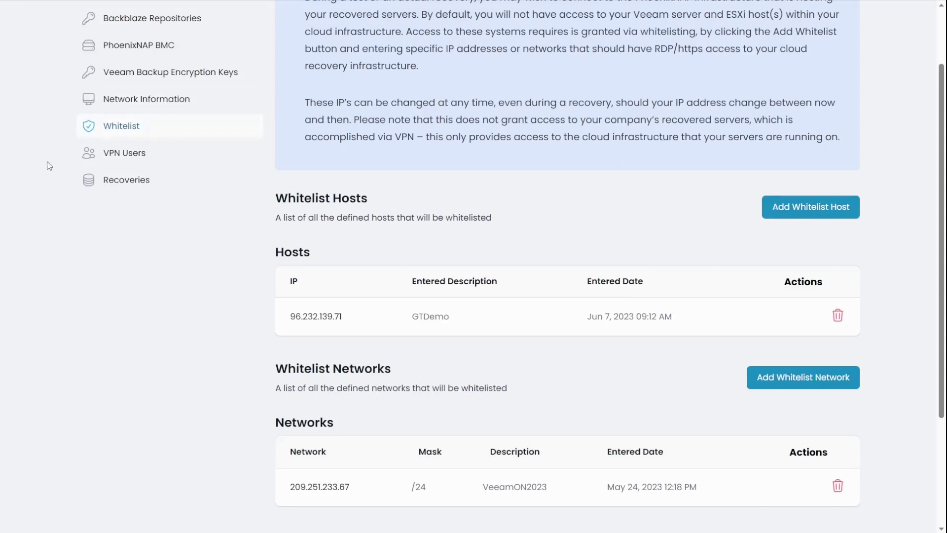
click(125, 159)
scroll(562, 235, down, 3)
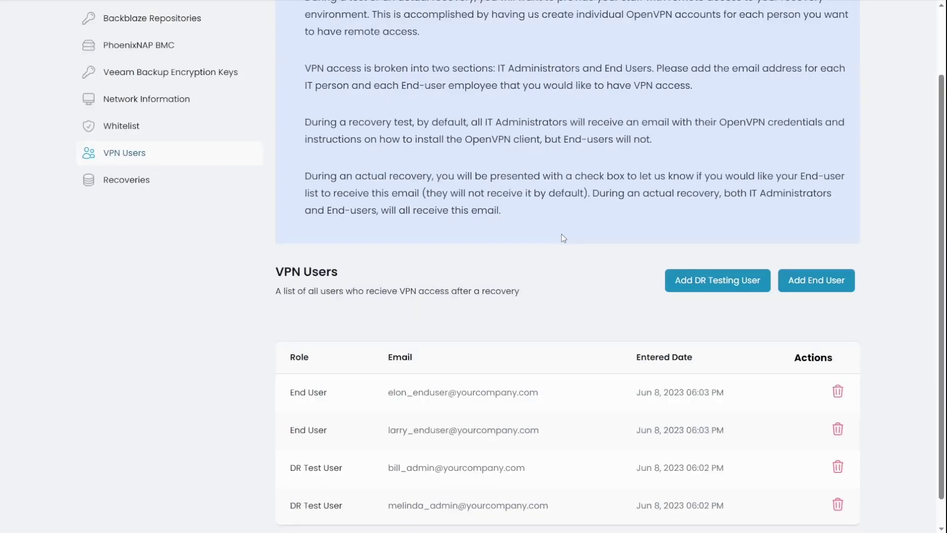
scroll(562, 236, down, 1)
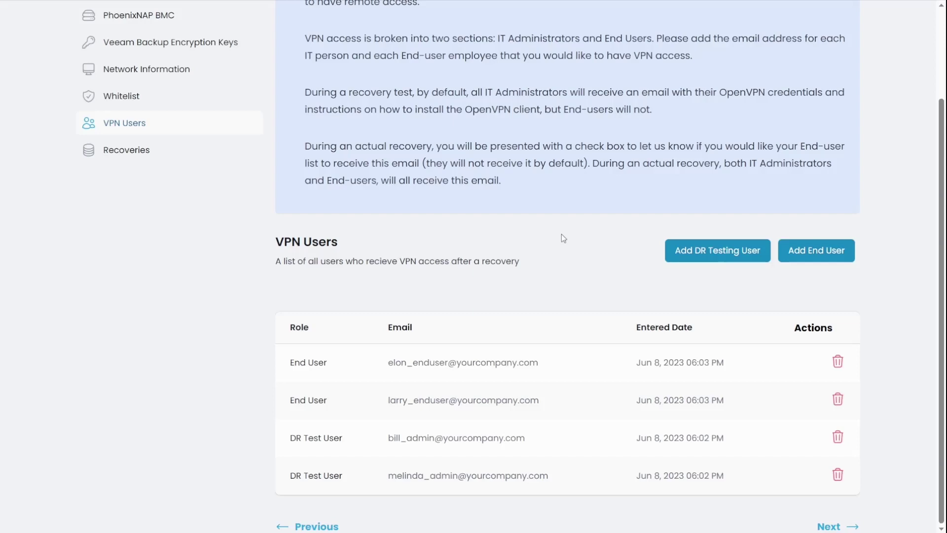
- Open the form for adding a DR testing user, examine its fields and the existing VPN user list, and close it
click(746, 251)
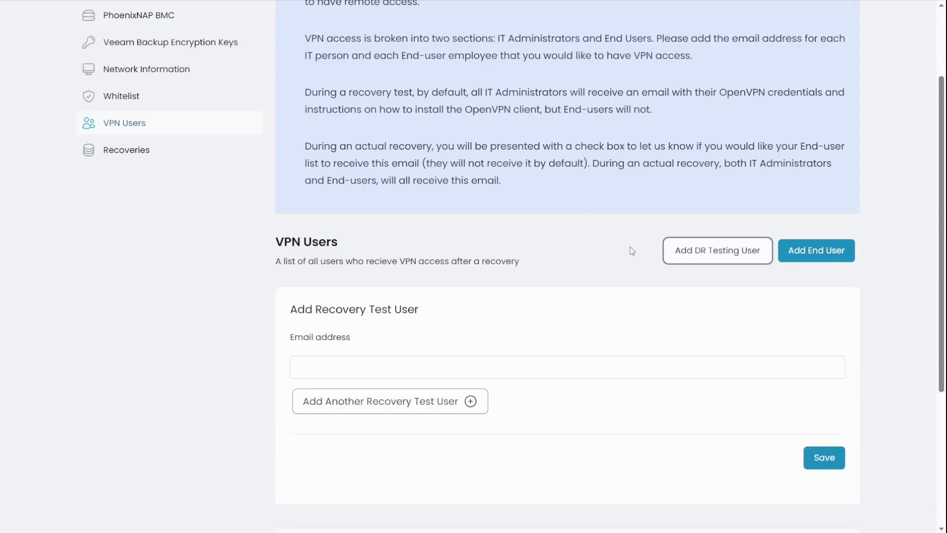
scroll(631, 249, down, 3)
scroll(632, 251, down, 2)
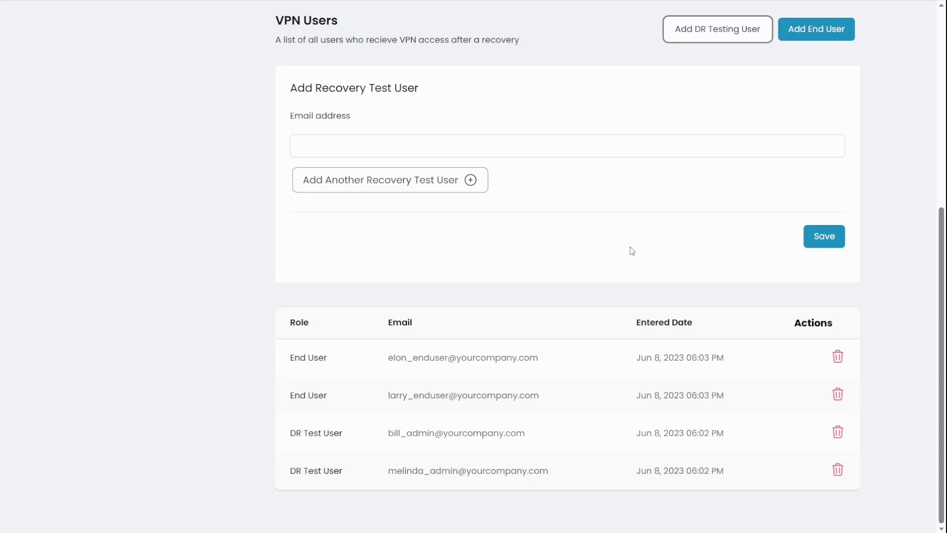
click(739, 39)
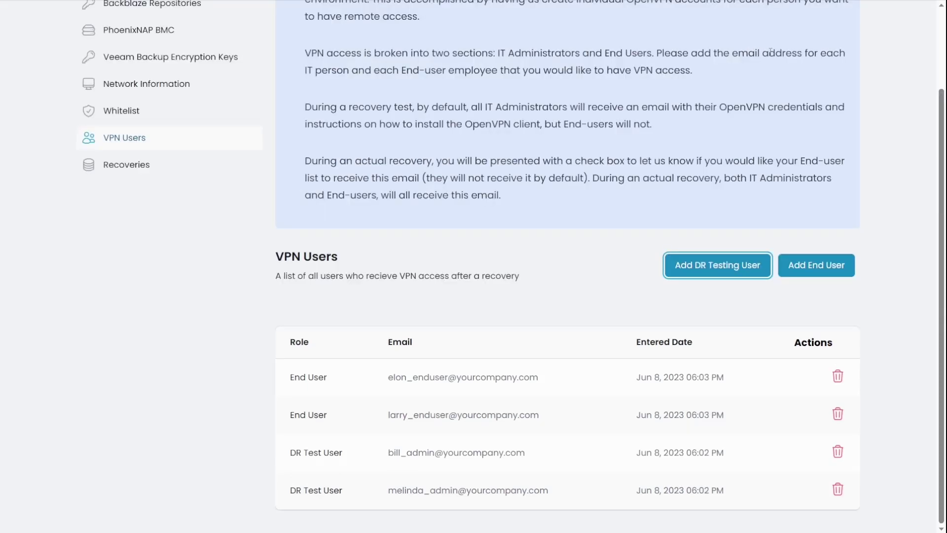
- Open the form for adding a VPN end user and examine it along with the guidance on recovery emails
click(810, 267)
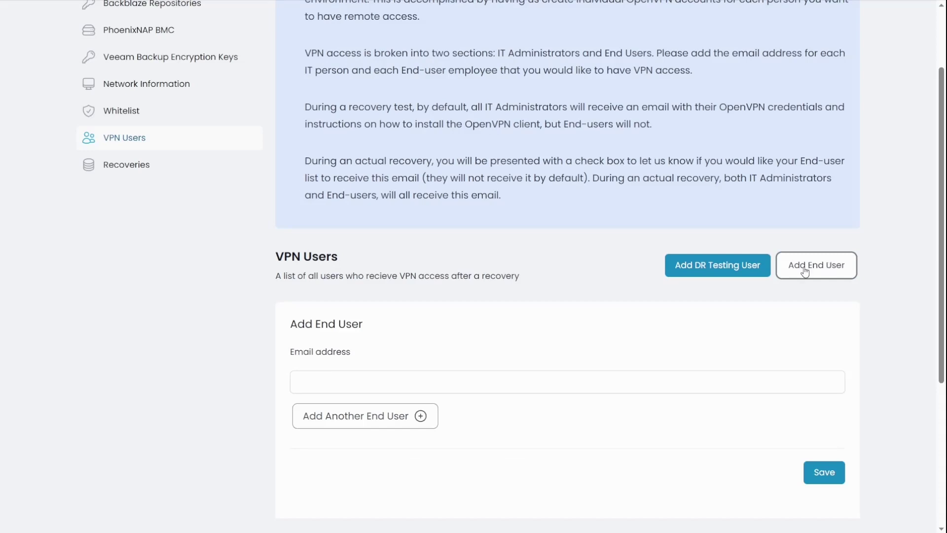
scroll(805, 272, down, 3)
scroll(804, 272, down, 2)
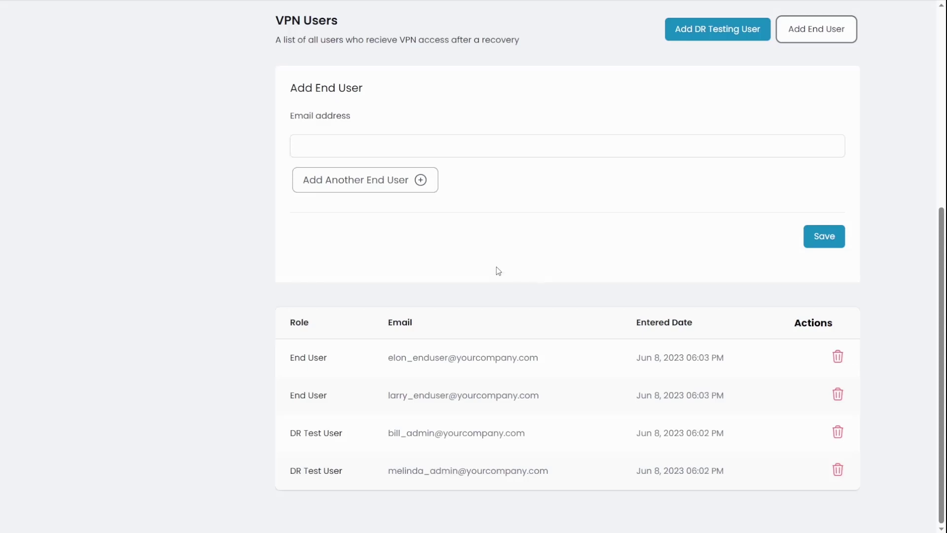
scroll(420, 304, up, 6)
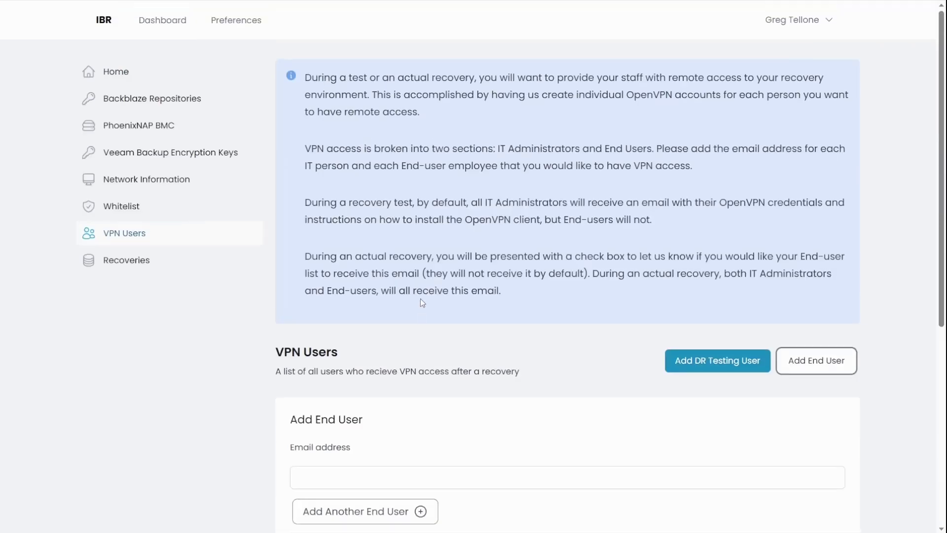
- Start a new recovery from the Recoveries page and set it to run until "I Click Stop Recovery"
click(116, 263)
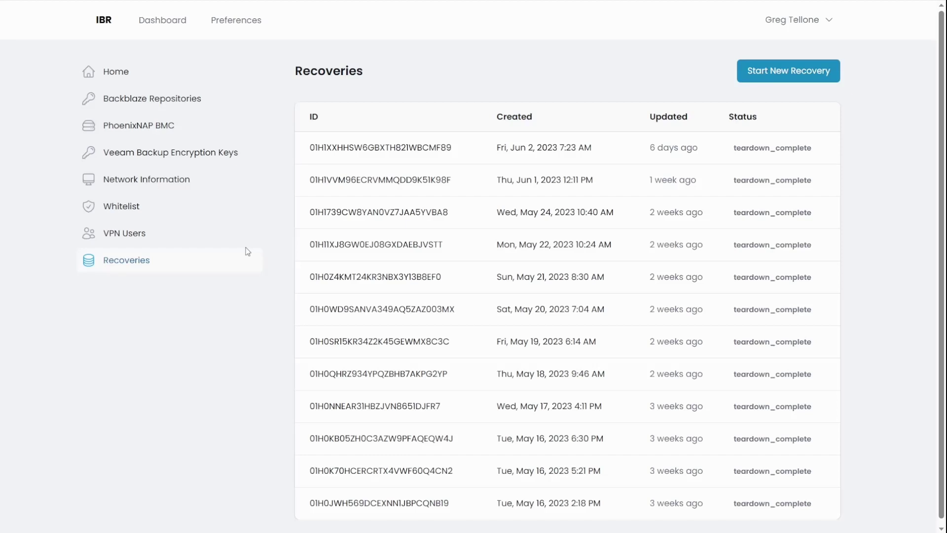
click(799, 80)
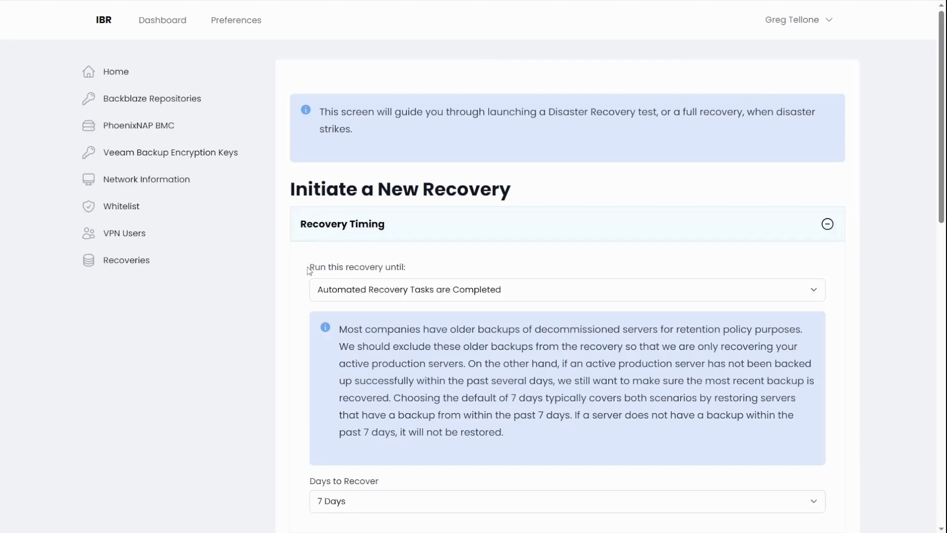
drag(309, 267, 406, 272)
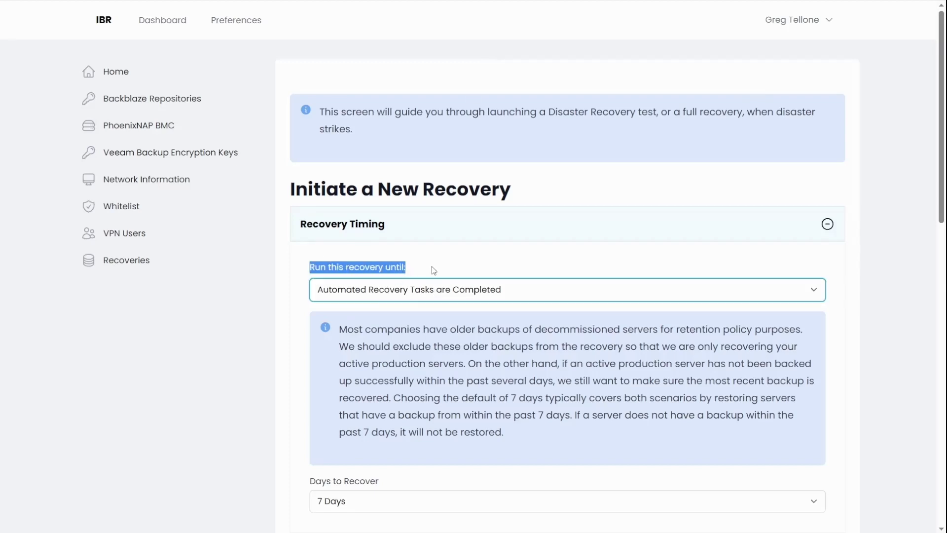
click(429, 271)
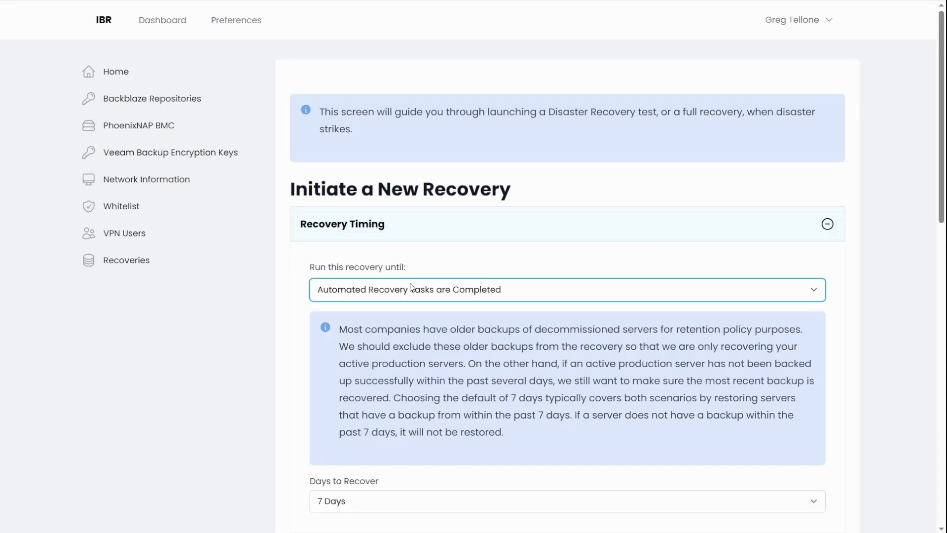
click(362, 323)
scroll(370, 328, down, 2)
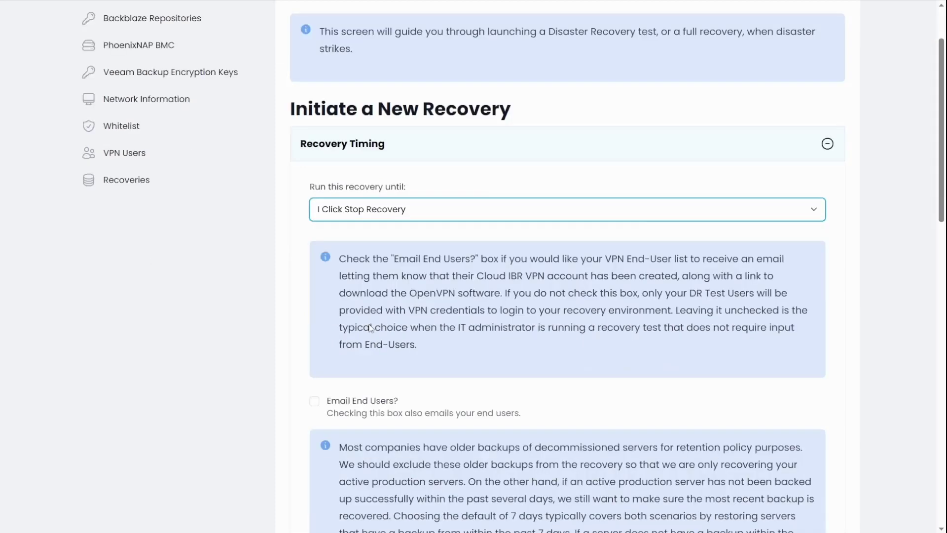
scroll(371, 328, down, 2)
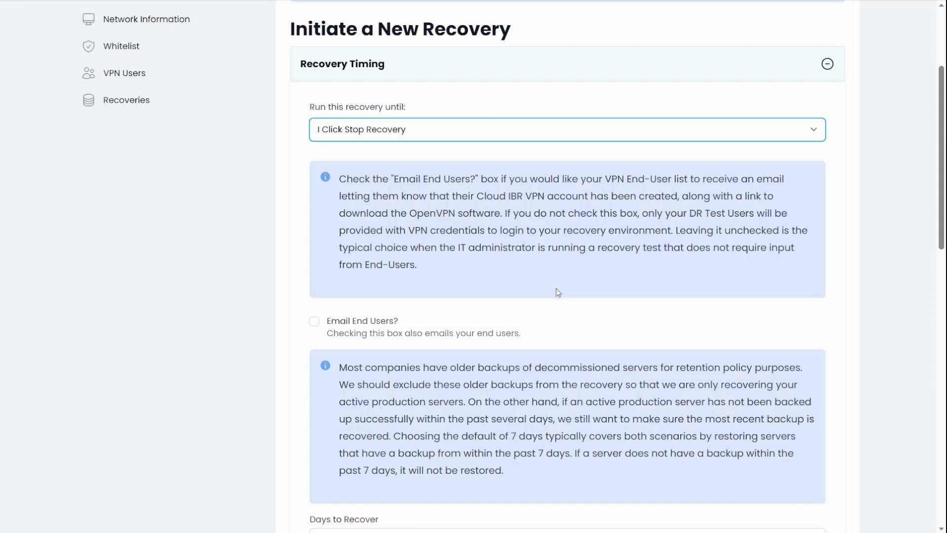
- Try the "Email End Users?" option and the "Indefinitely - This is a Disaster Recovery" timing, and return the timing to "I Click Stop Recovery"
click(314, 322)
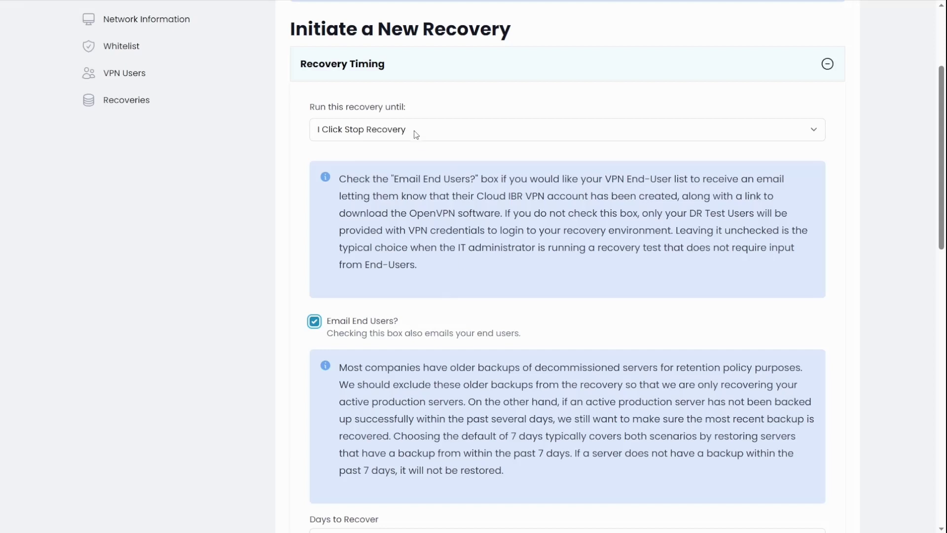
click(378, 134)
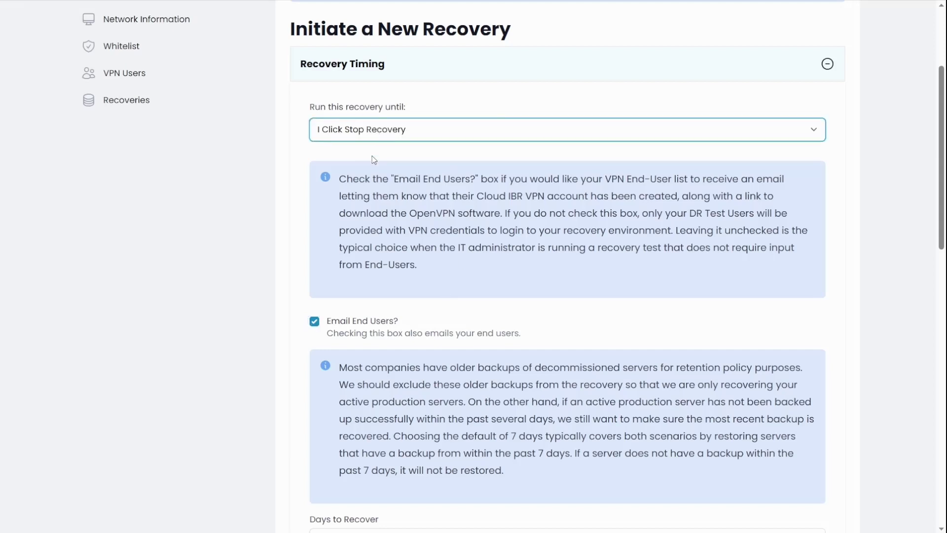
key(Down)
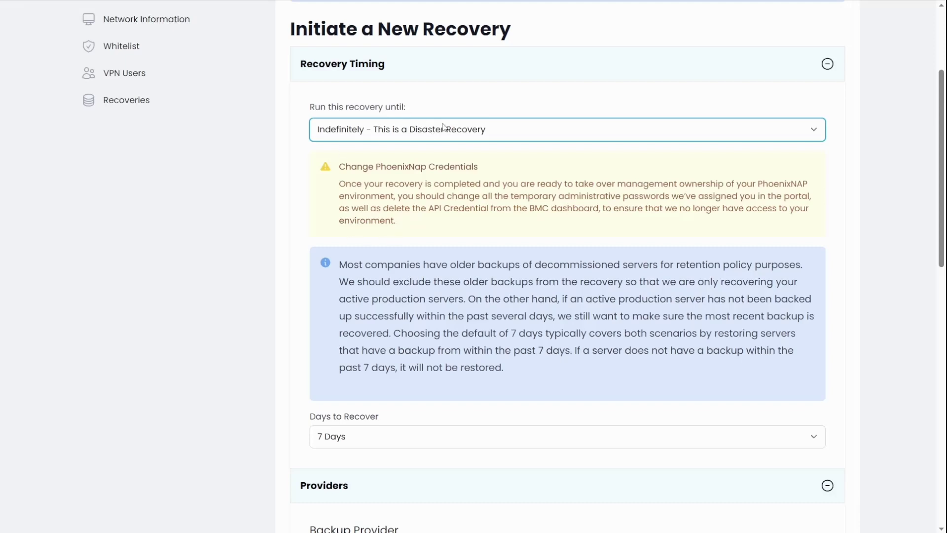
click(390, 162)
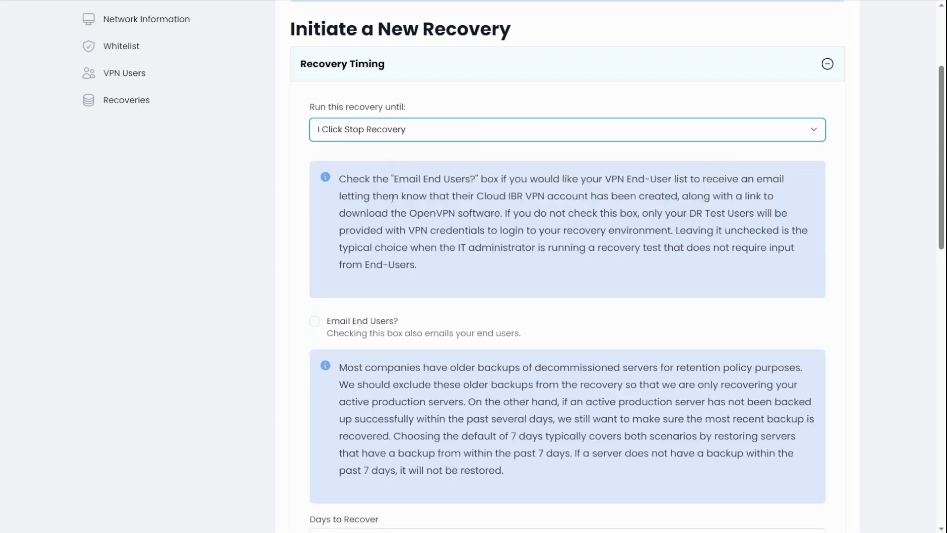
- Examine the Days to Recover choices and keep the setting at 7 Days
scroll(392, 197, down, 6)
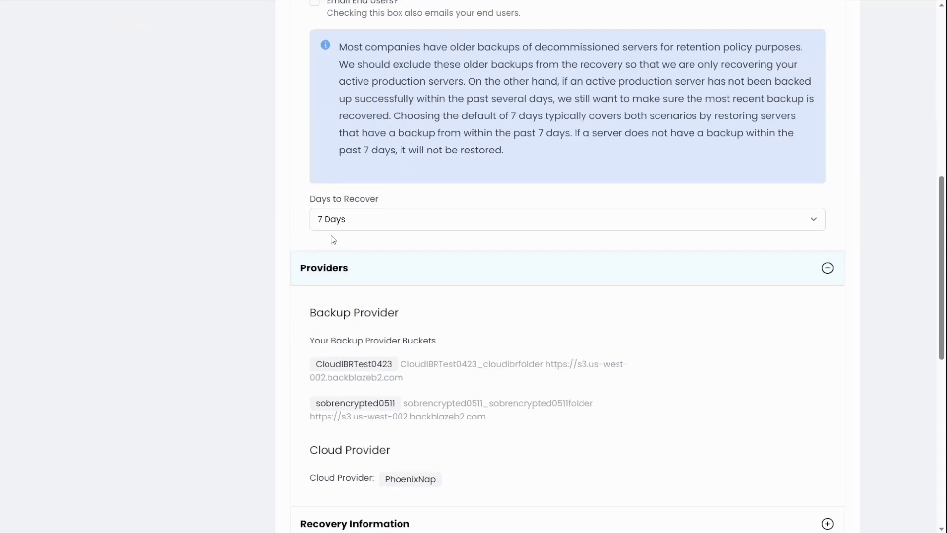
click(374, 222)
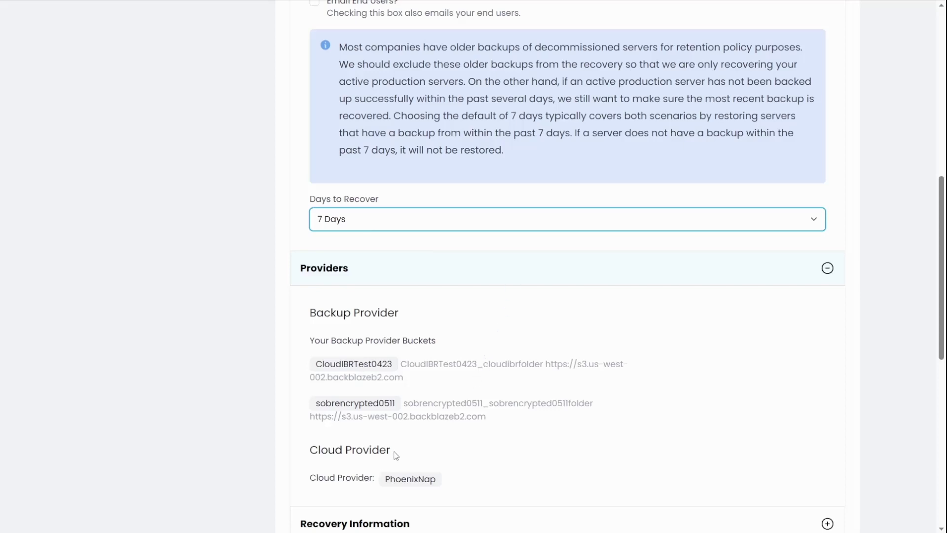
click(197, 211)
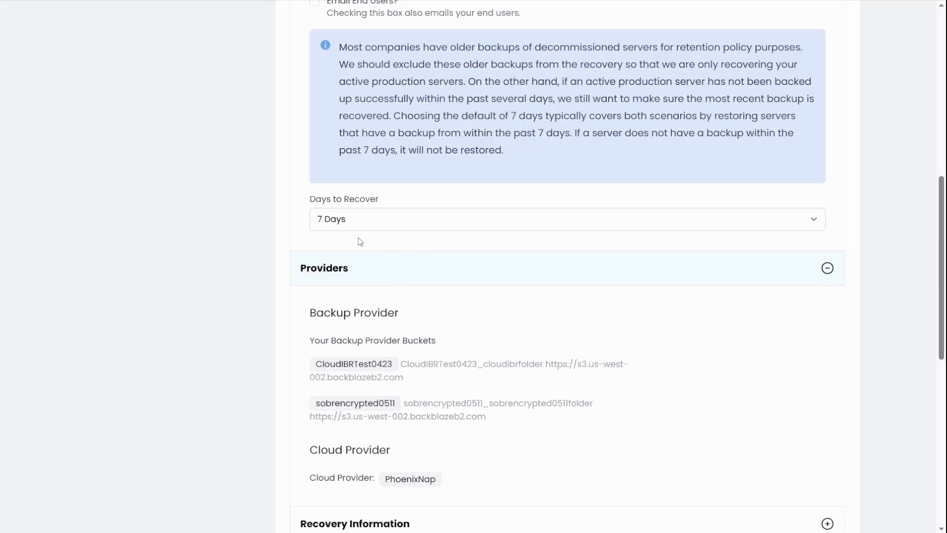
scroll(359, 237, down, 2)
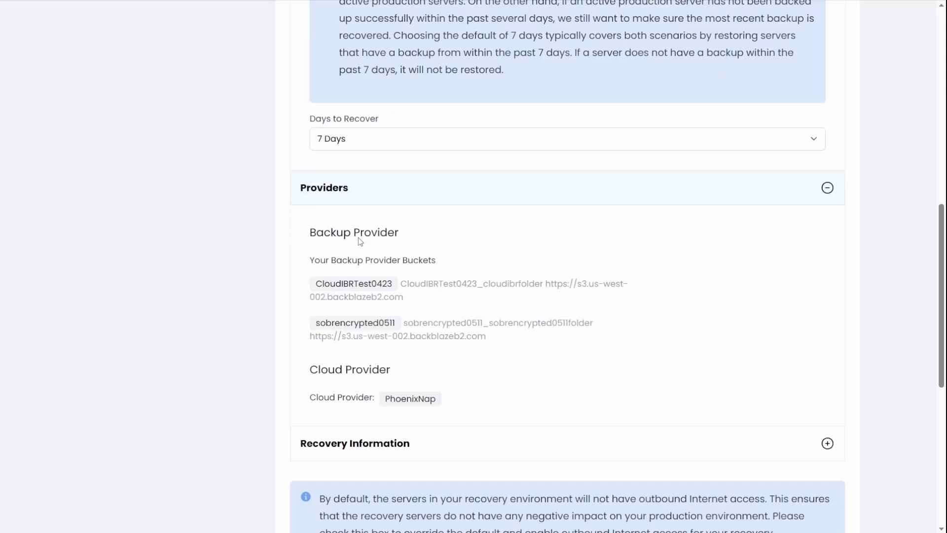
click(393, 144)
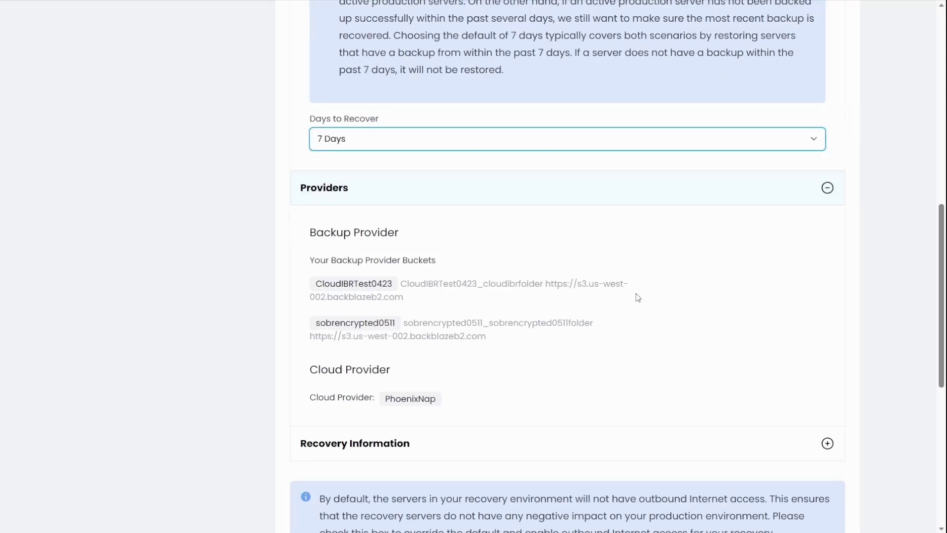
- Allow Internet access for the recovery environment and initiate the recovery
scroll(639, 296, down, 2)
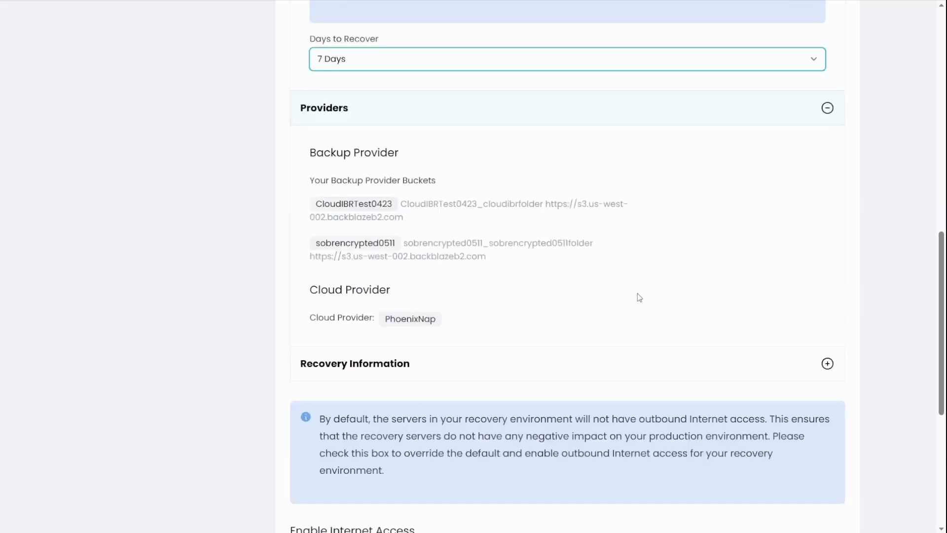
scroll(637, 296, down, 2)
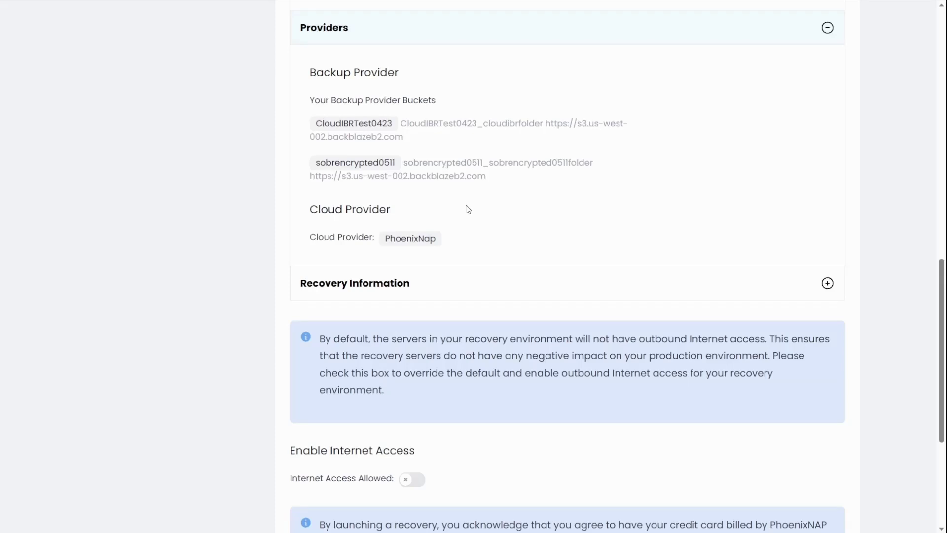
scroll(520, 268, down, 2)
scroll(521, 268, down, 3)
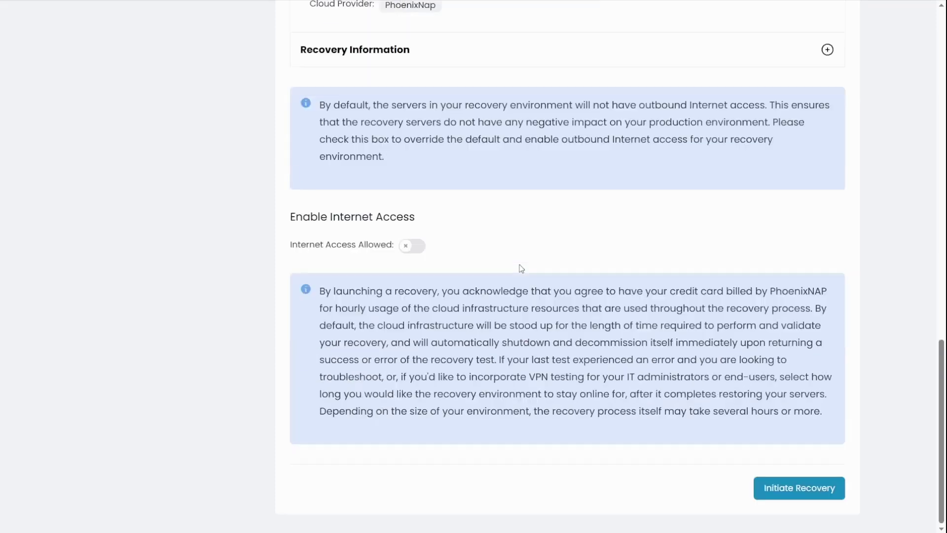
click(413, 255)
click(813, 494)
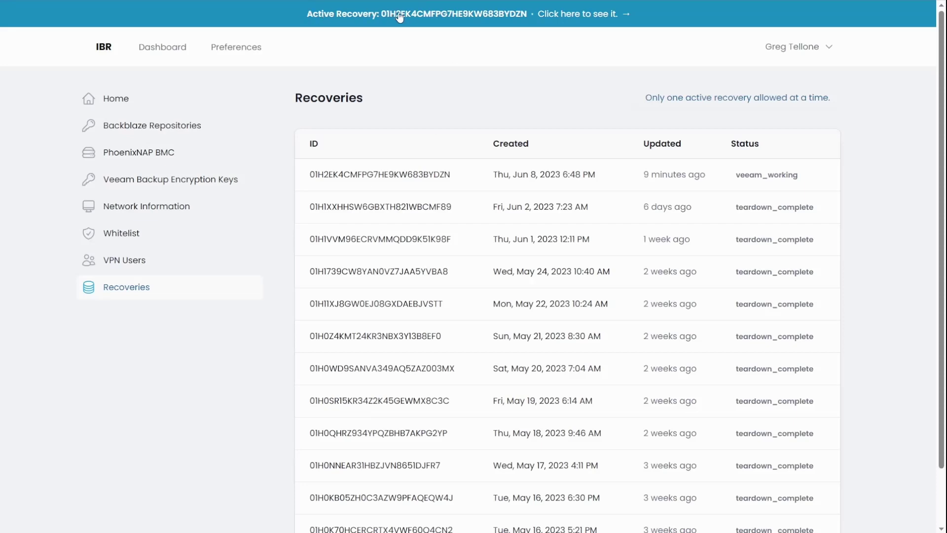
- Open the active recovery and examine its overview, server recovery sessions, and VPN and PhoenixNAP server credentials
click(580, 19)
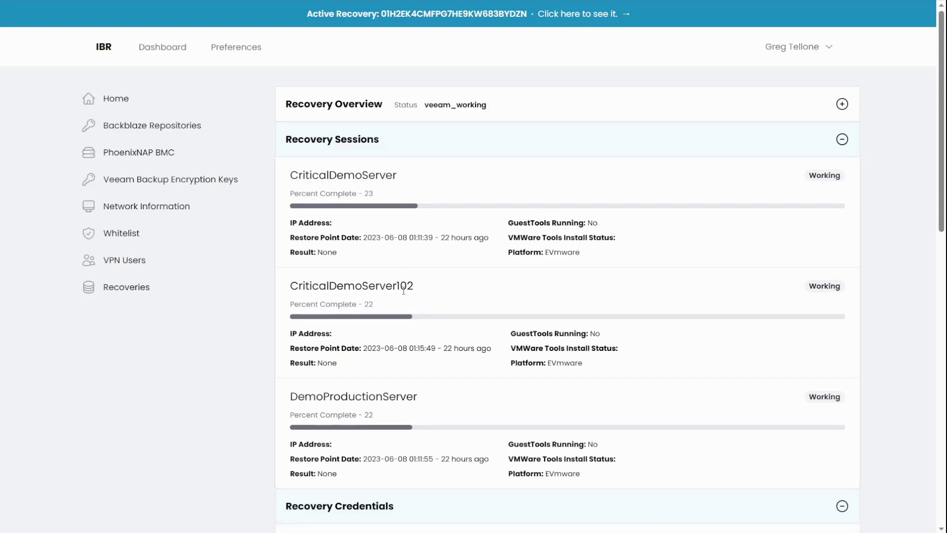
click(821, 106)
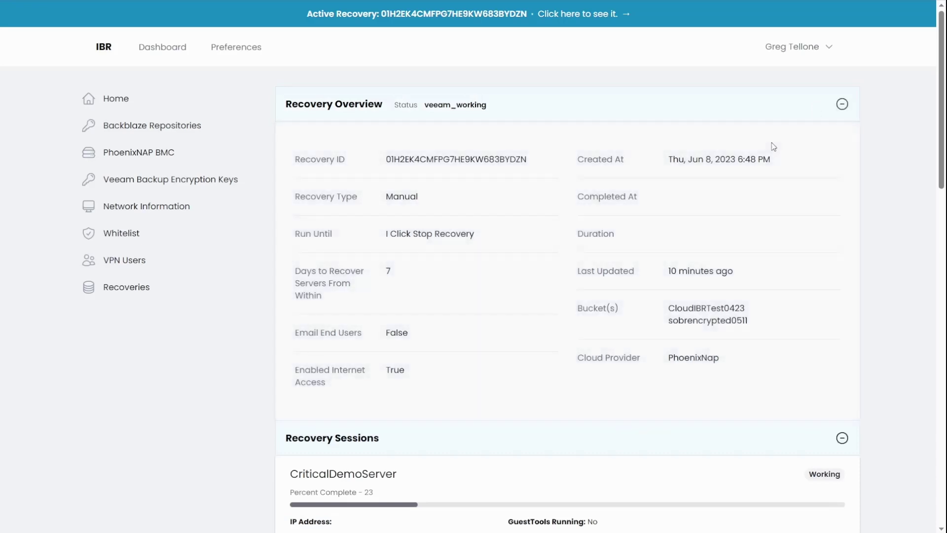
scroll(712, 197, down, 8)
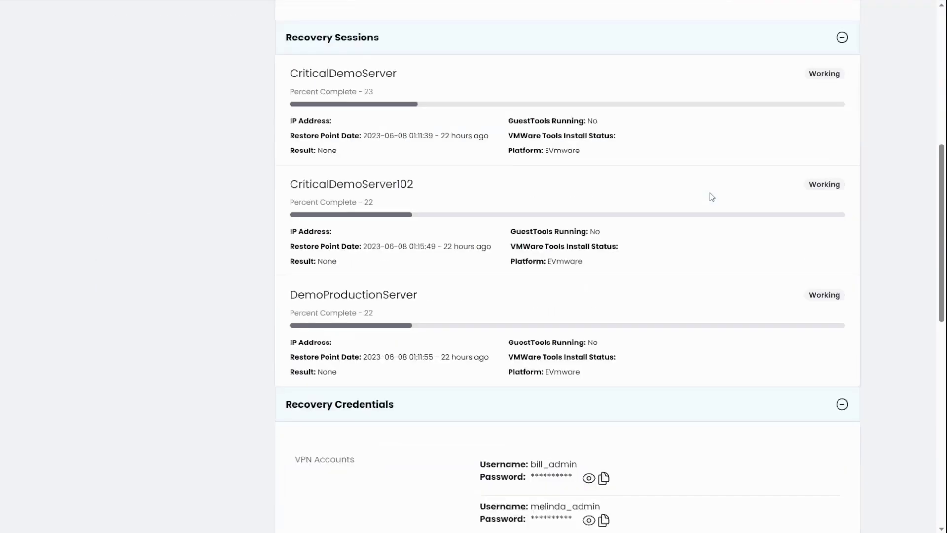
scroll(711, 194, down, 10)
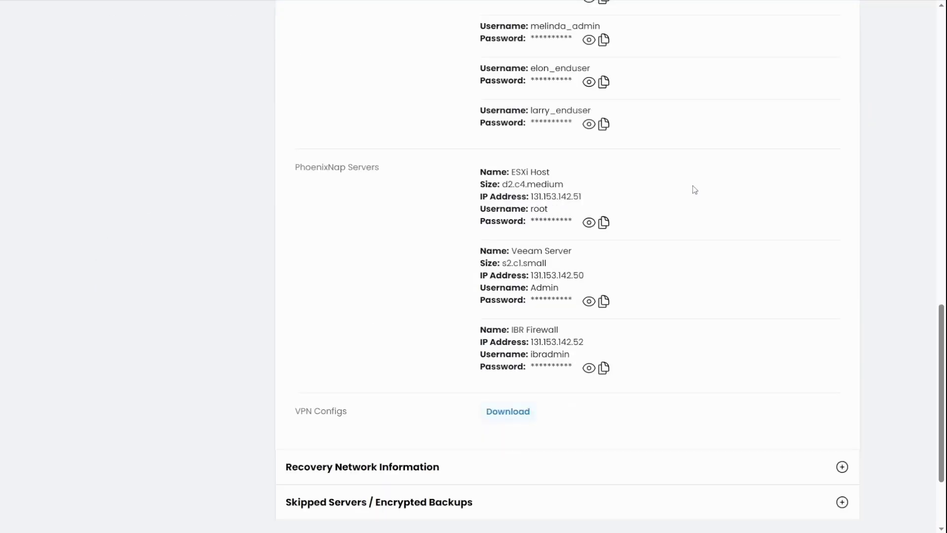
scroll(694, 190, down, 3)
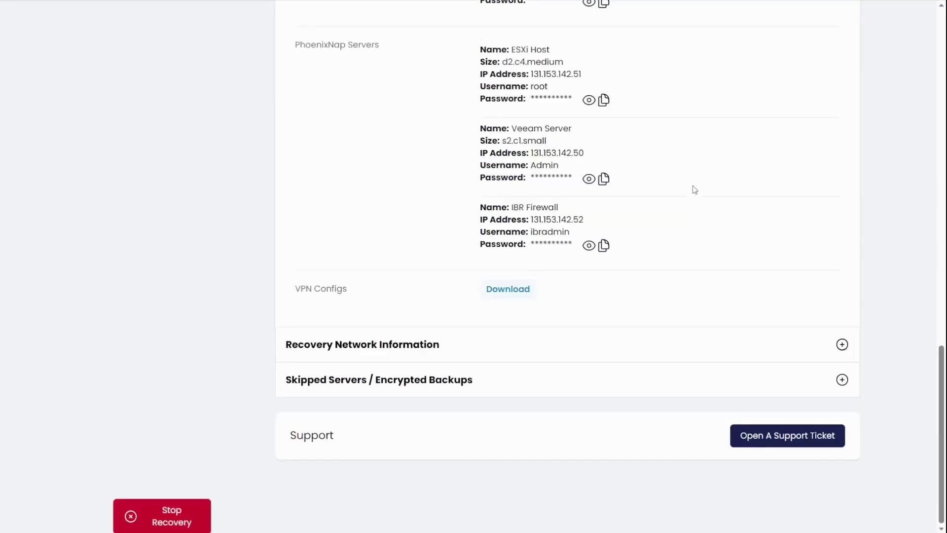